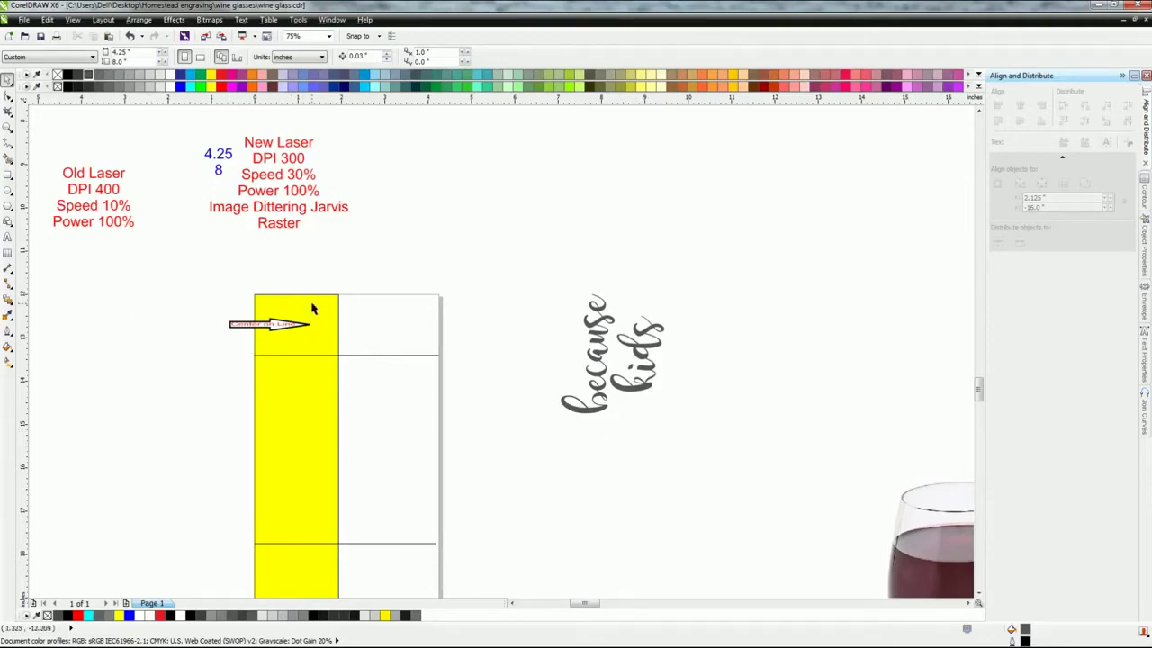
Drag the 'because kids' script group onto the yellow template to preview it.
click(180, 262)
click(589, 374)
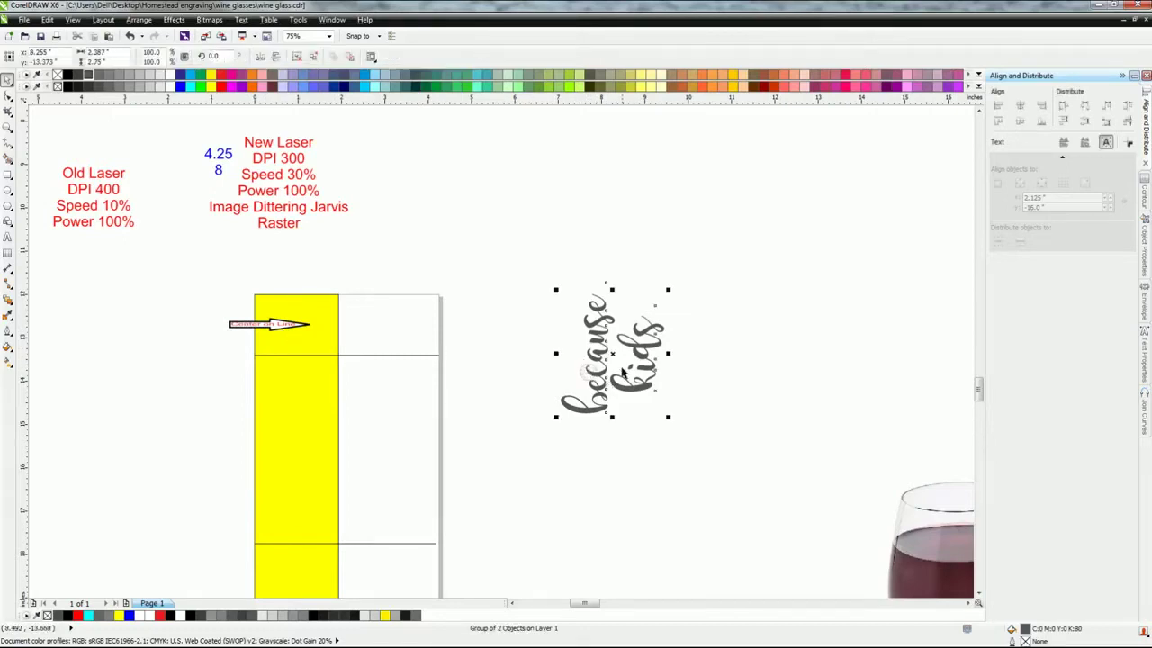
drag(613, 354, 337, 357)
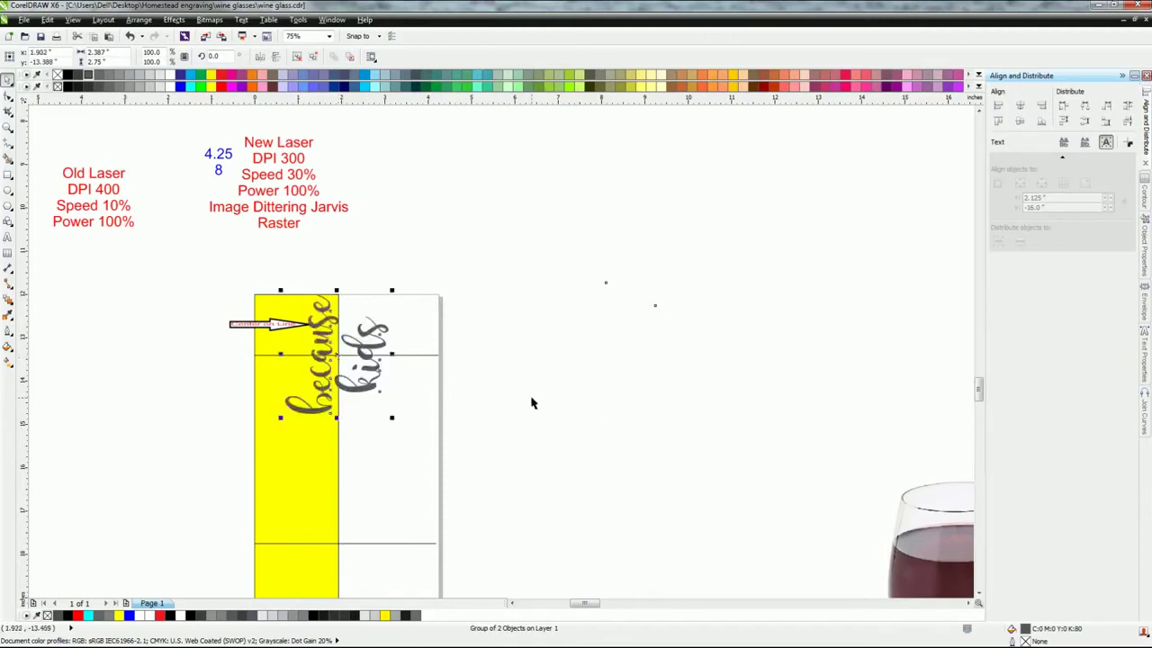
scroll(306, 297, up, 5)
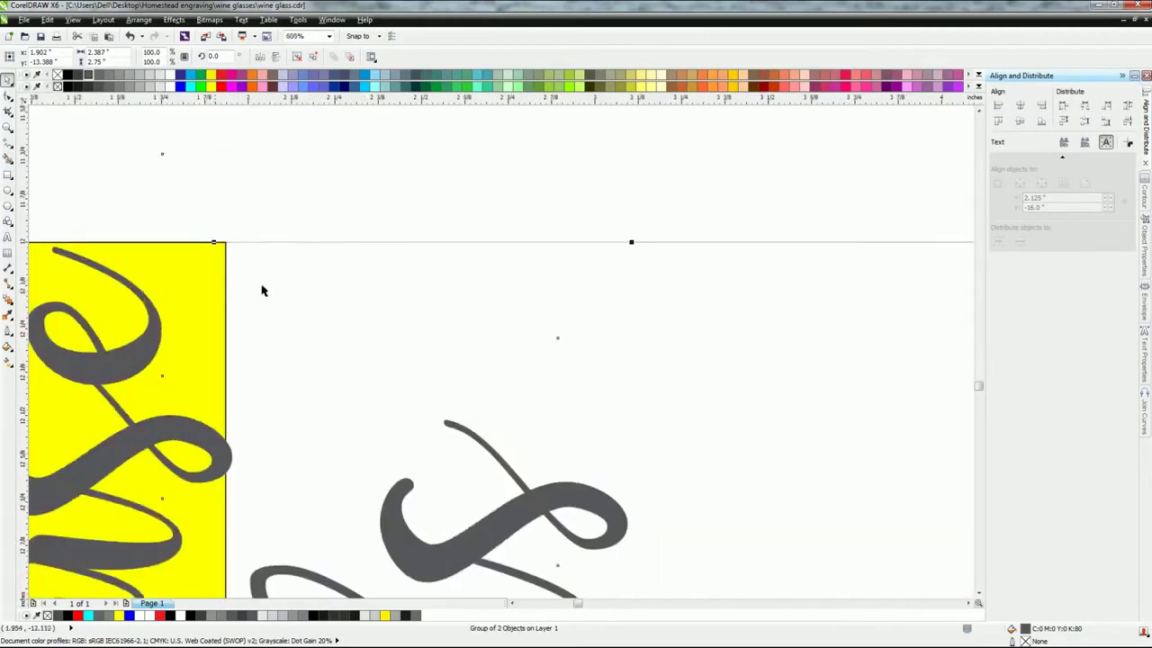
Return the script to its spot beside the template on the right.
scroll(54, 256, down, 3)
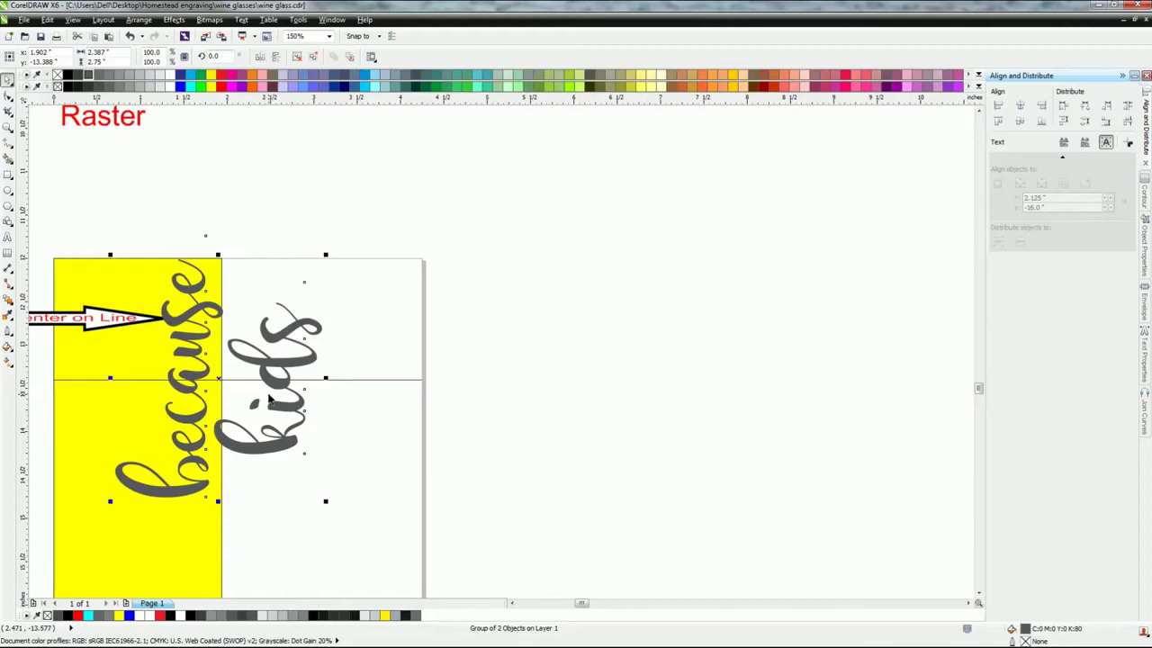
scroll(268, 398, down, 2)
scroll(359, 401, left, 3)
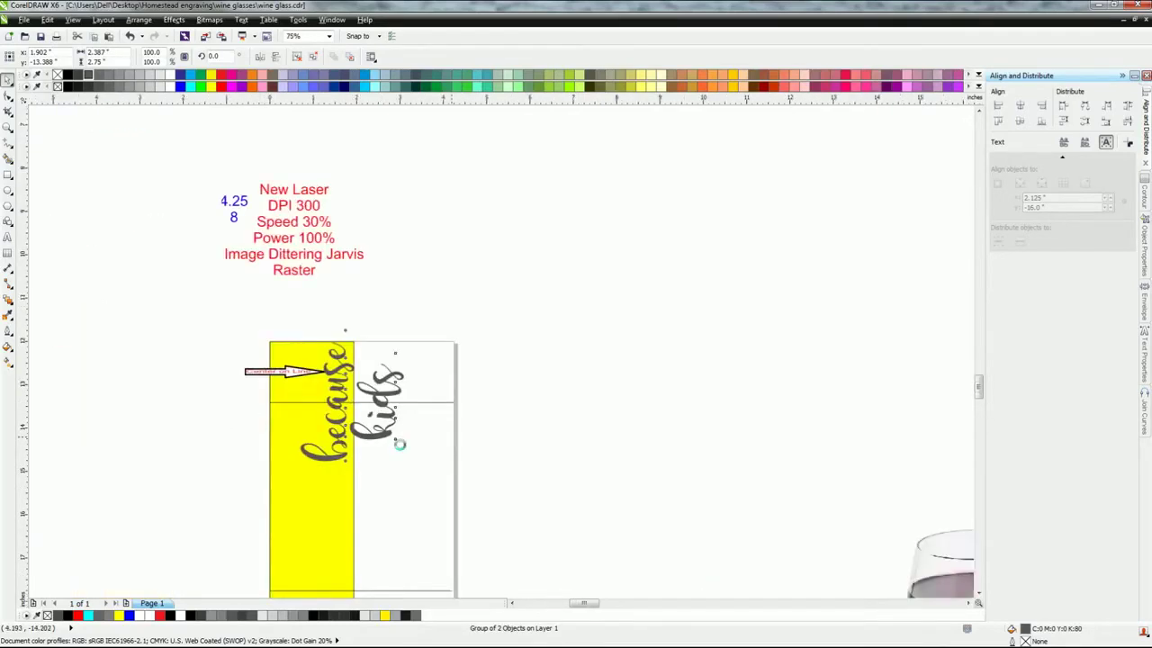
drag(358, 400, 562, 407)
Dimension the yellow strip's top edge, measuring about 1.94 inches.
click(7, 268)
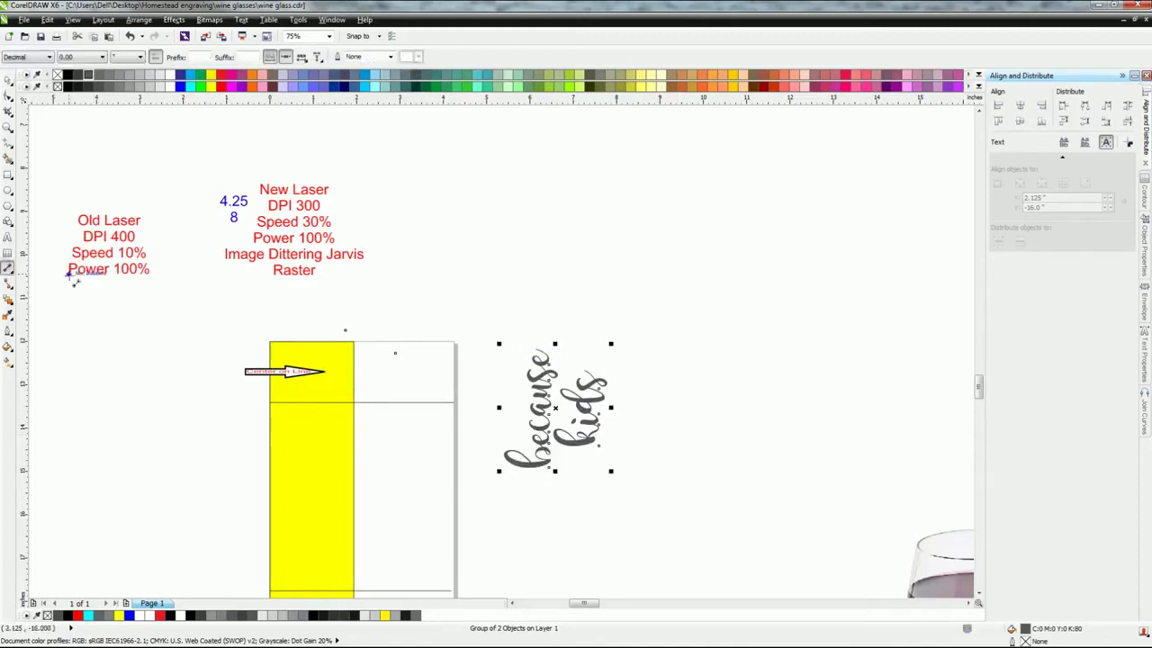
scroll(236, 337, up, 2)
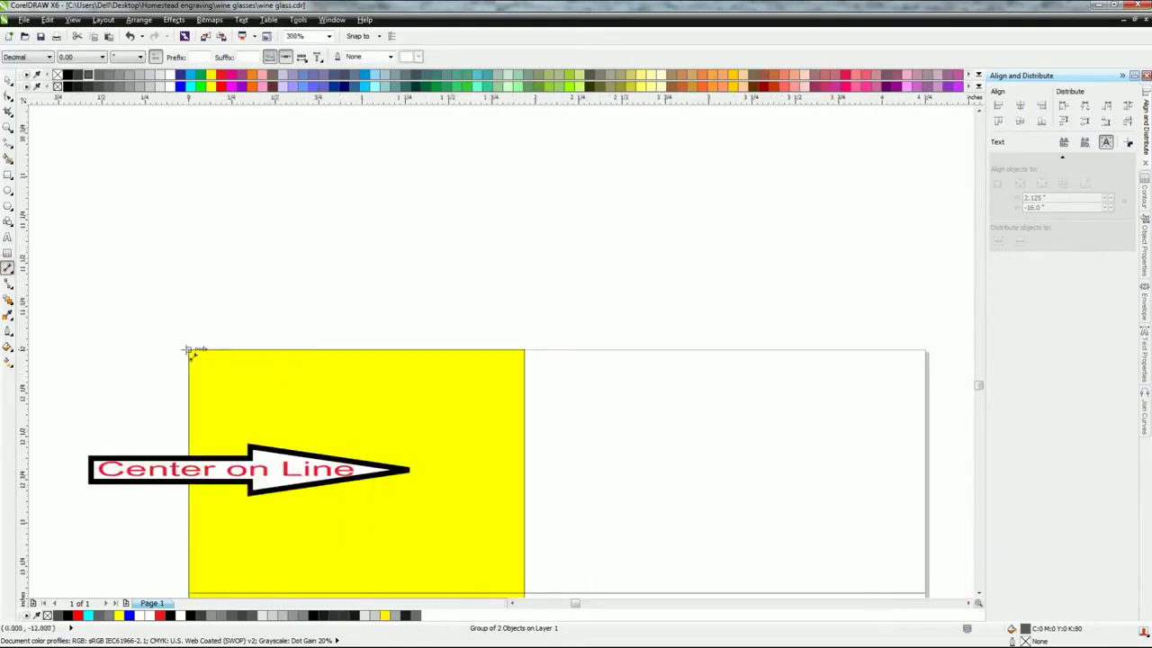
drag(189, 350, 534, 357)
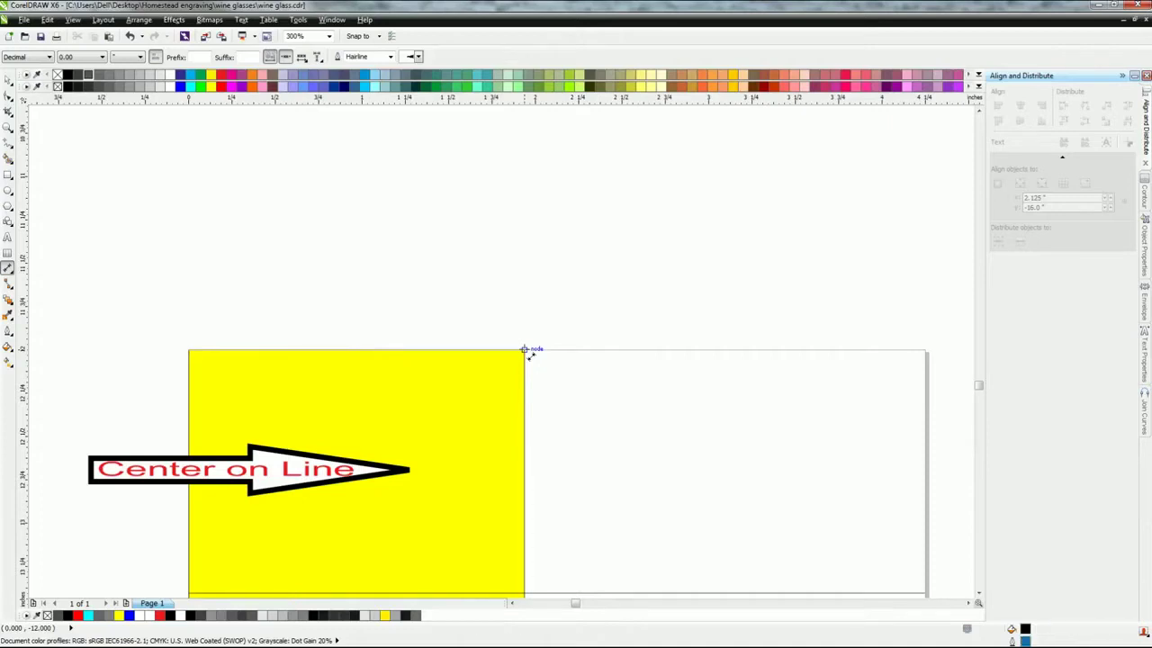
scroll(526, 349, down, 1)
key(space)
Select the template group to inspect it, then clear the selection.
scroll(499, 387, down, 1)
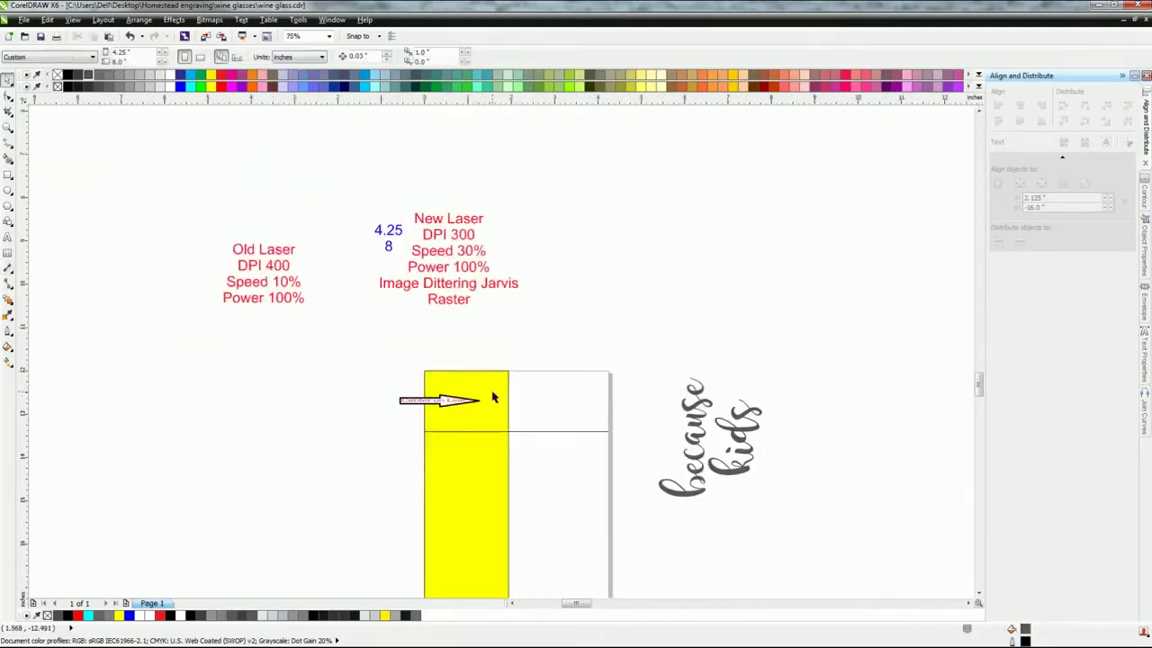
scroll(418, 415, down, 1)
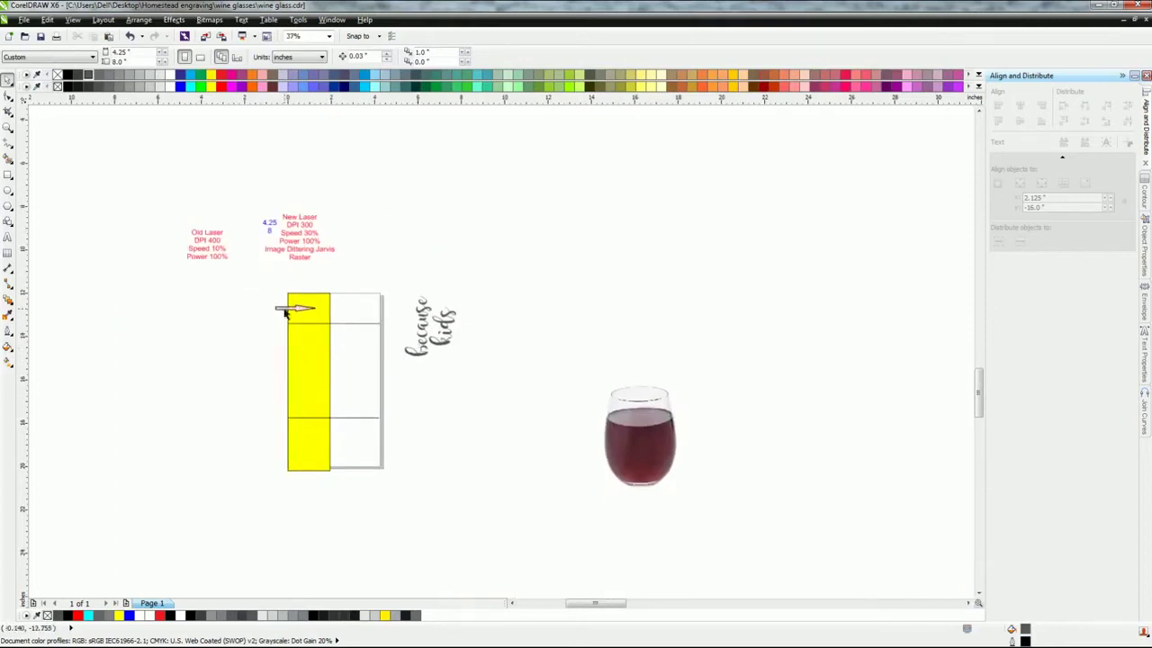
scroll(282, 299, up, 2)
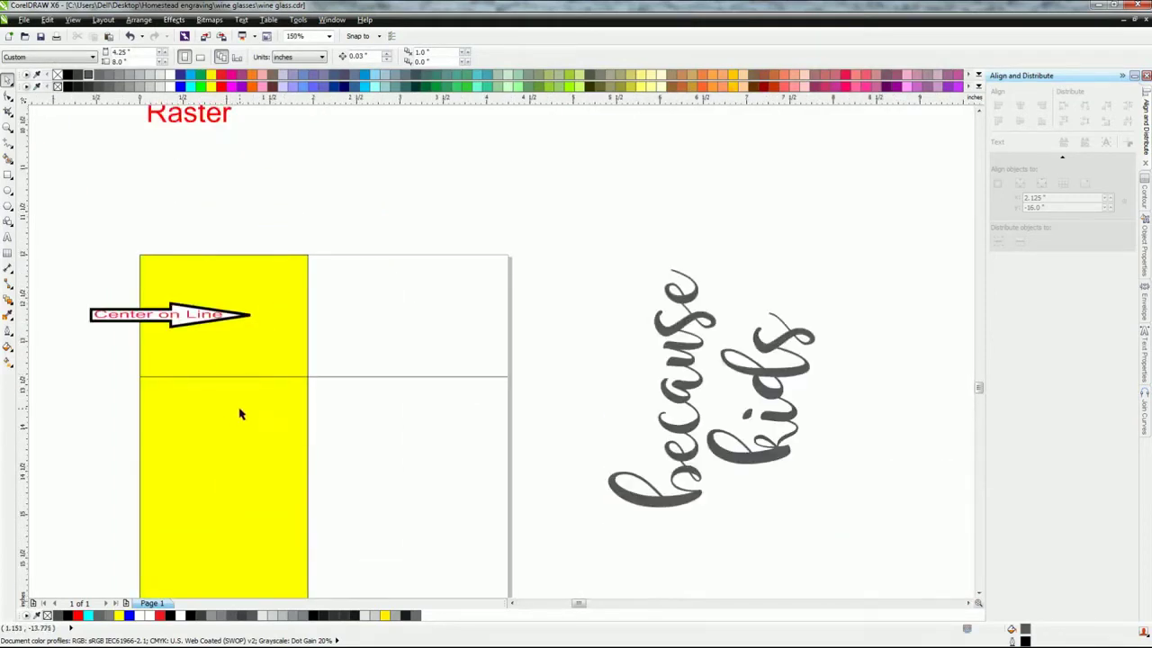
click(343, 380)
click(100, 194)
click(9, 147)
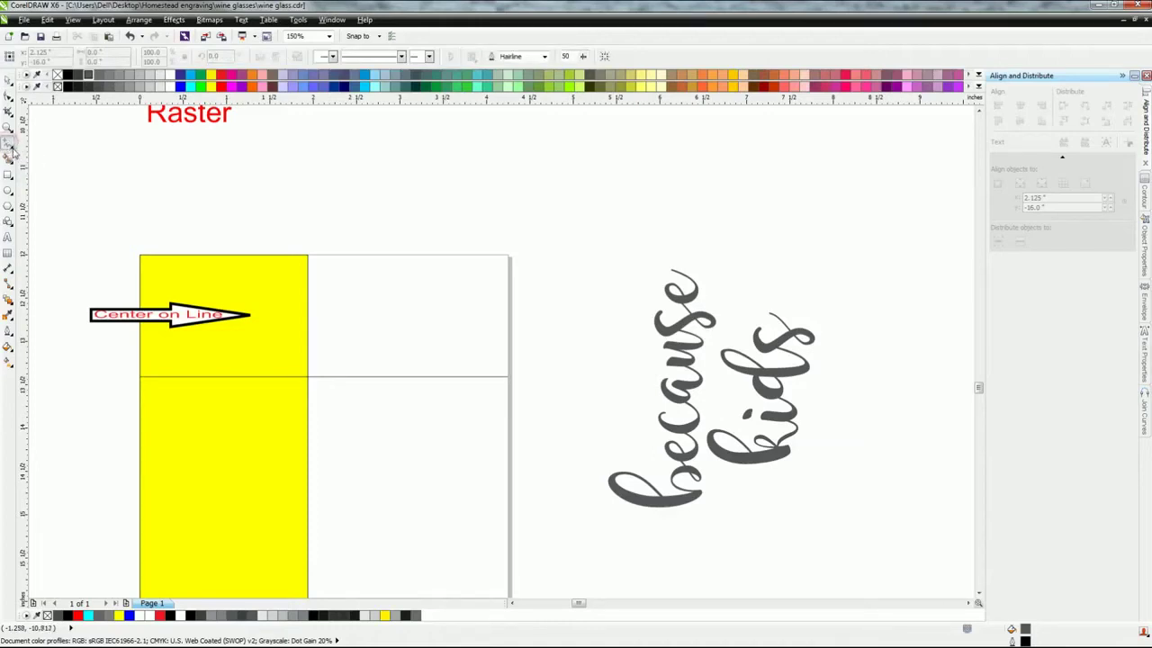
Draw a 4.25-inch two-point line along the template's top edge and move it above the template.
click(9, 144)
click(38, 156)
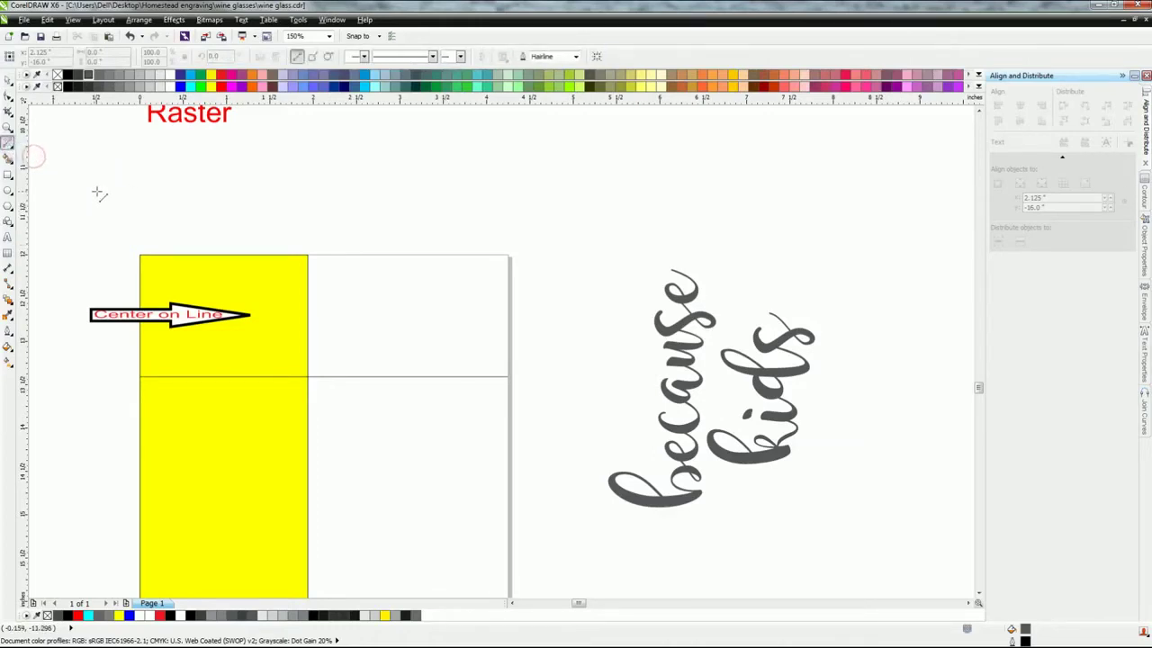
drag(142, 252, 509, 255)
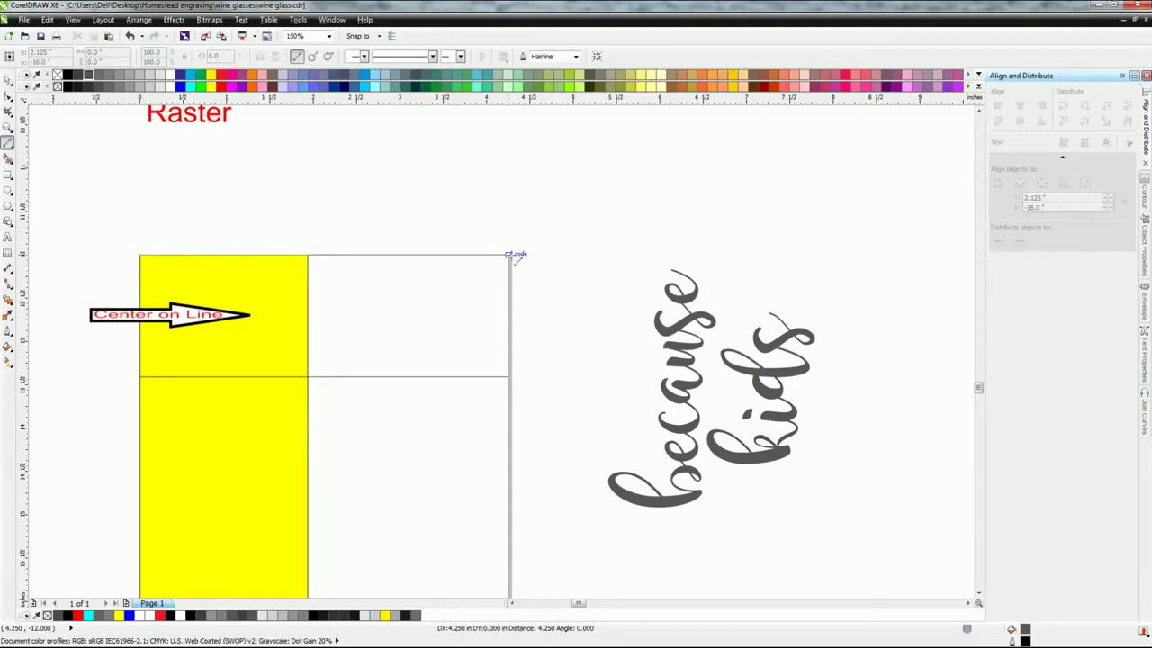
drag(510, 255, 510, 255)
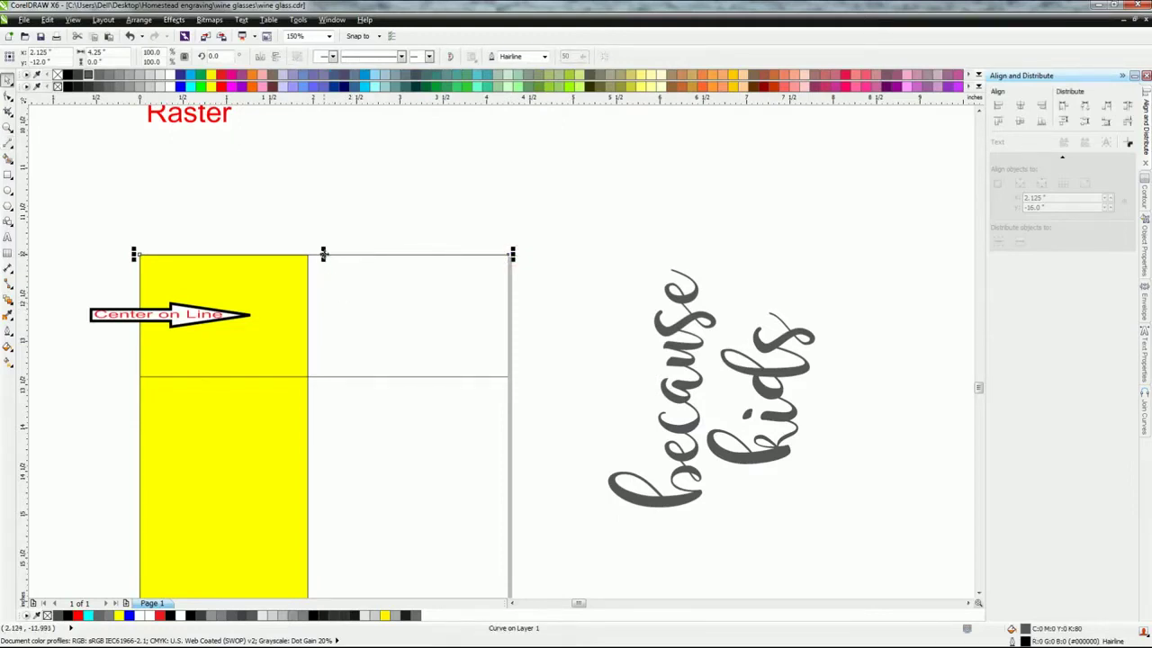
drag(323, 254, 319, 210)
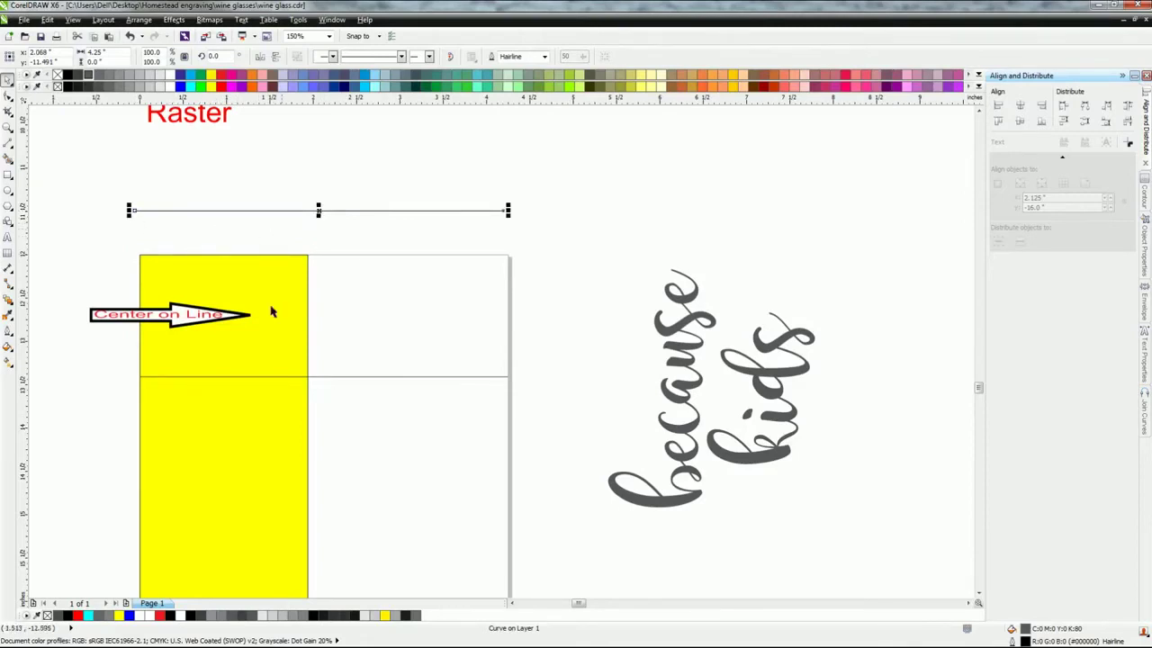
Measure the 1.41-inch gap from the divider up to the template's top edge.
click(8, 268)
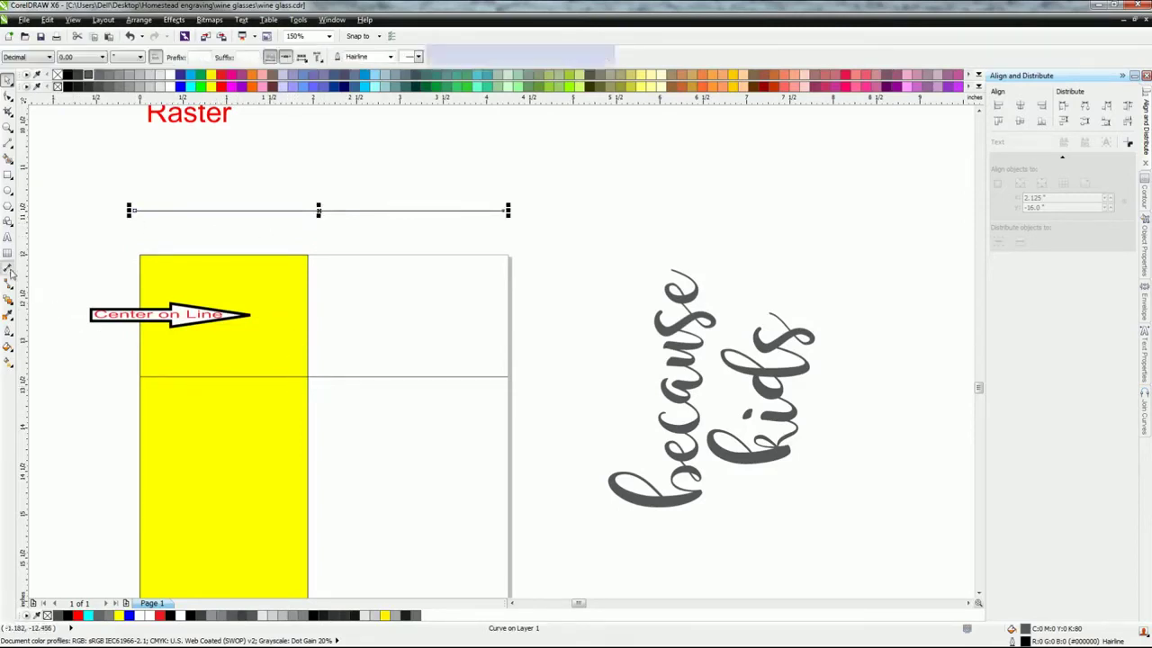
click(310, 376)
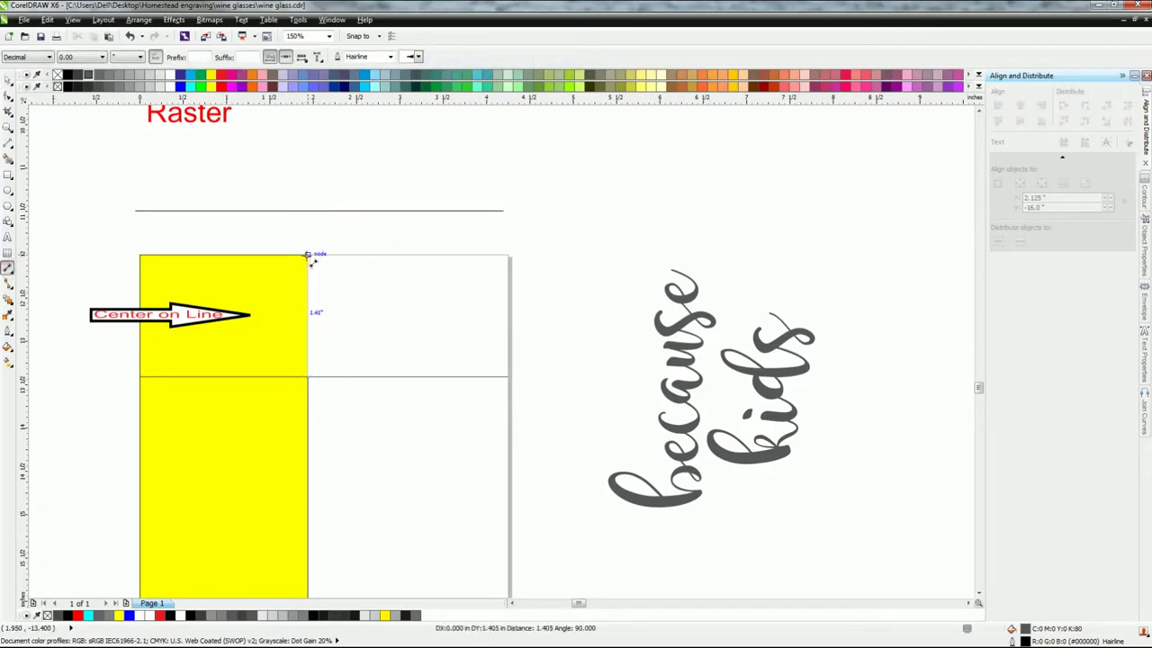
key(Escape)
key(space)
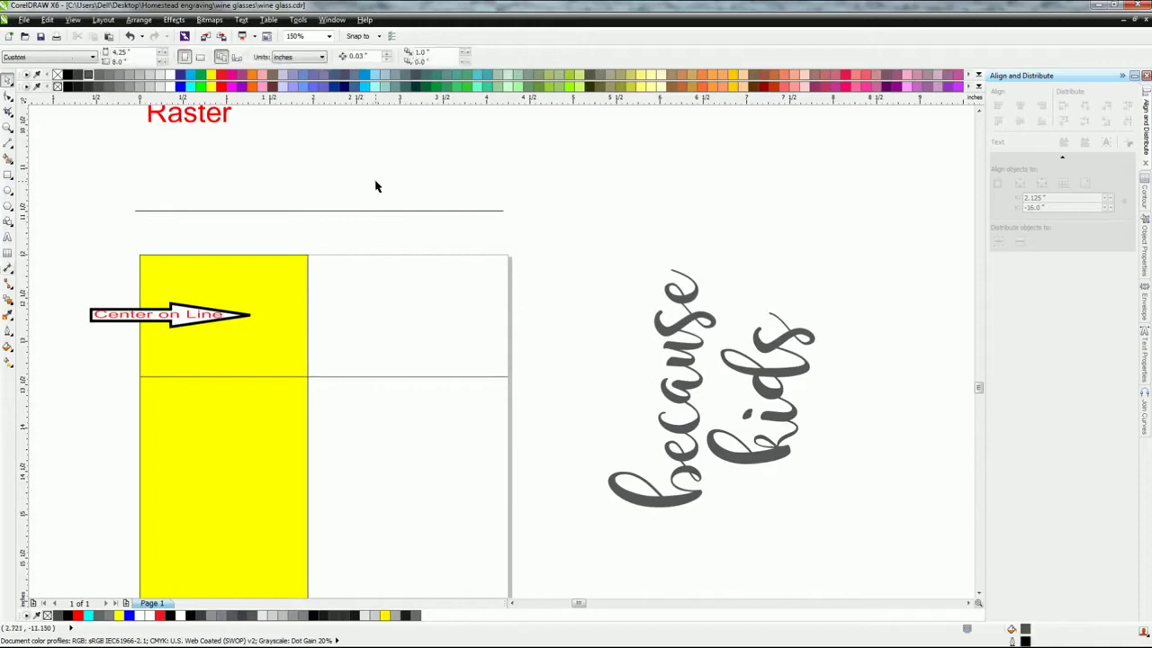
Set the nudge distance to 1.41 inches and nudge the line from the top edge onto the divider.
double_click(365, 56)
text(1)
click(317, 210)
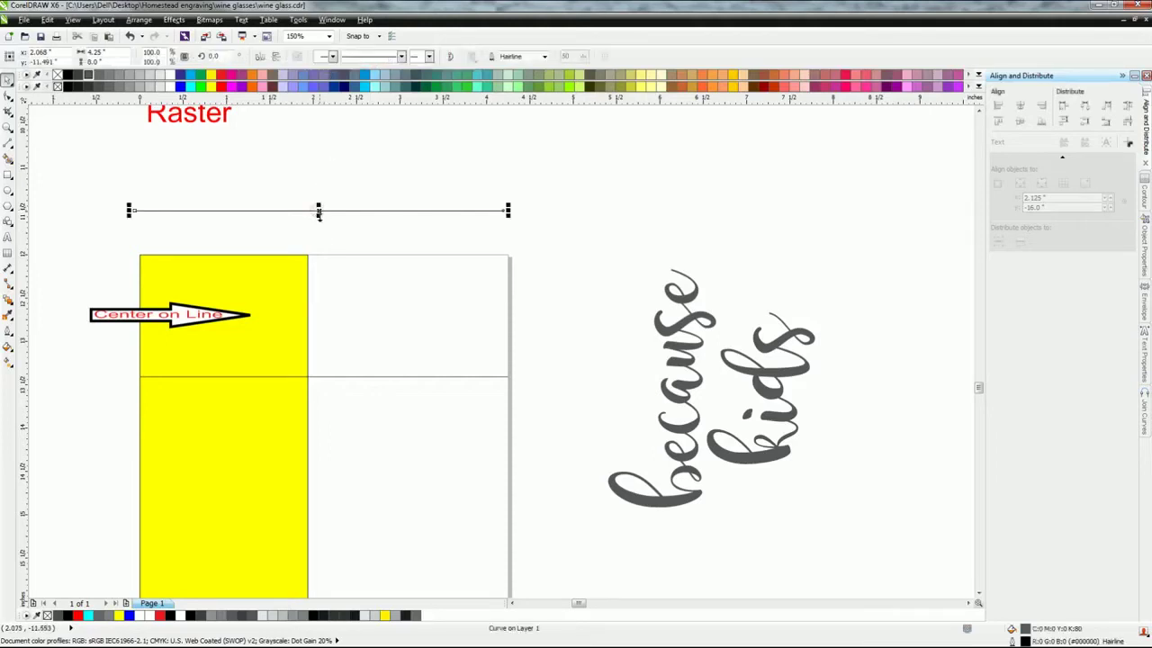
drag(318, 209, 320, 233)
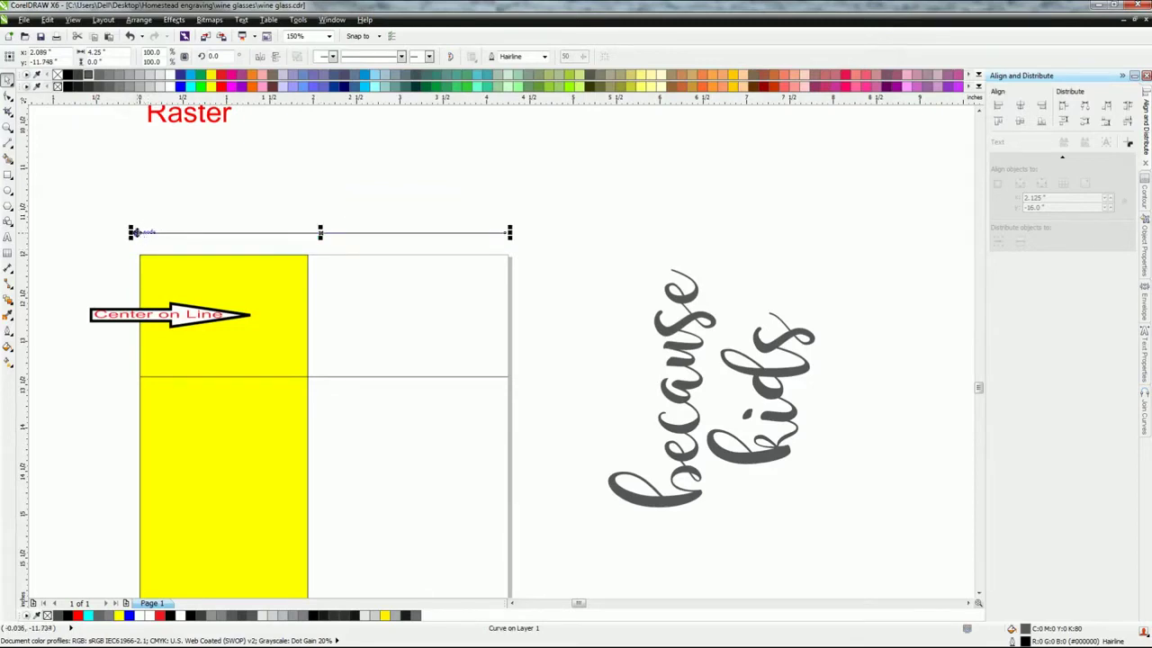
drag(139, 234, 139, 254)
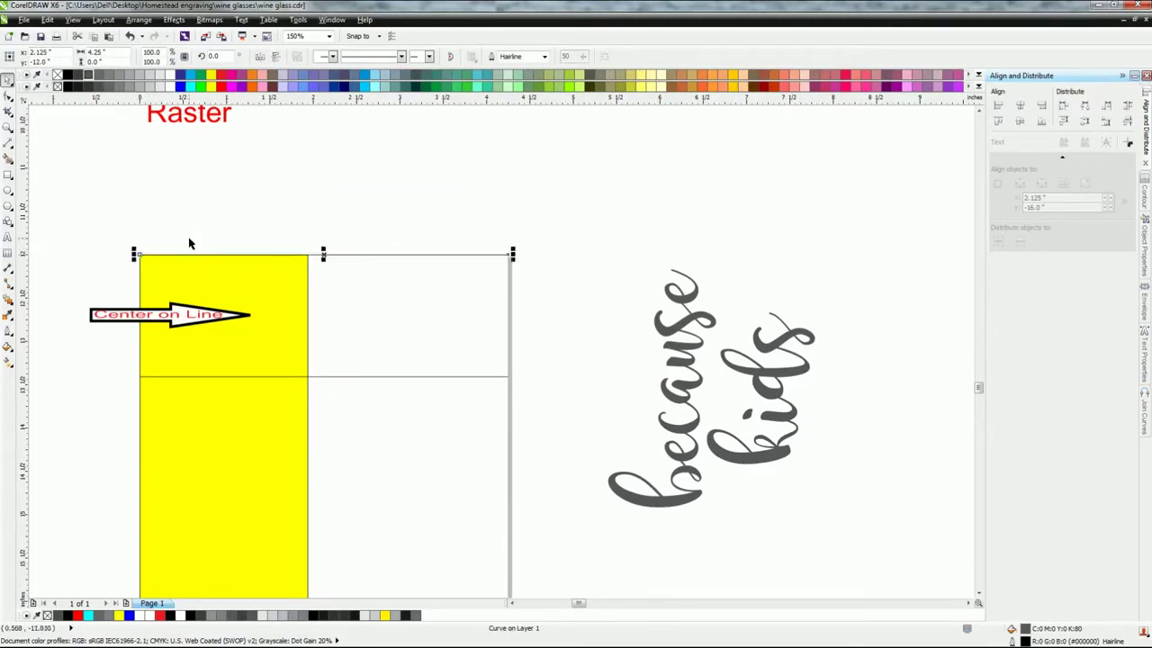
key(p)
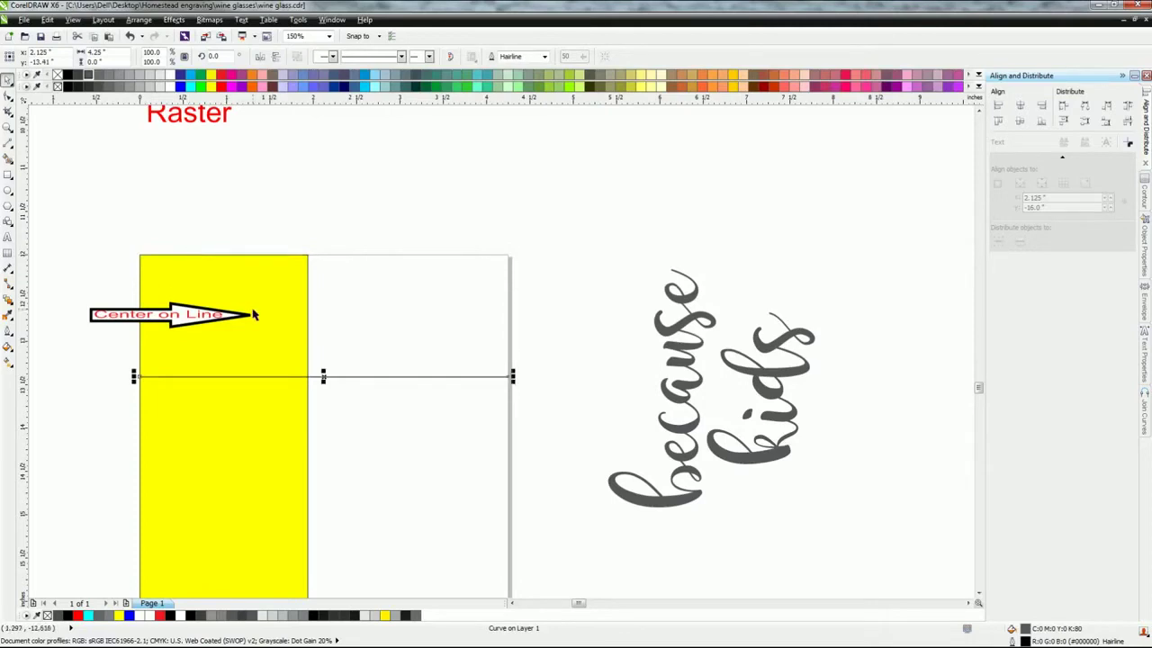
key(Escape)
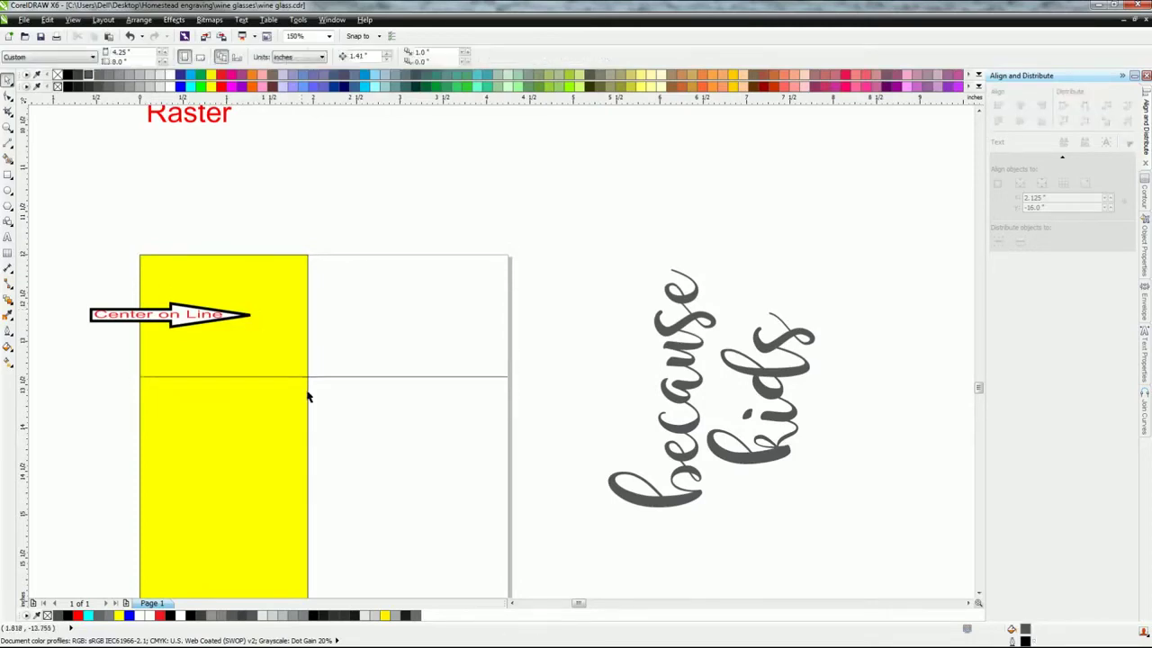
scroll(225, 385, down, 2)
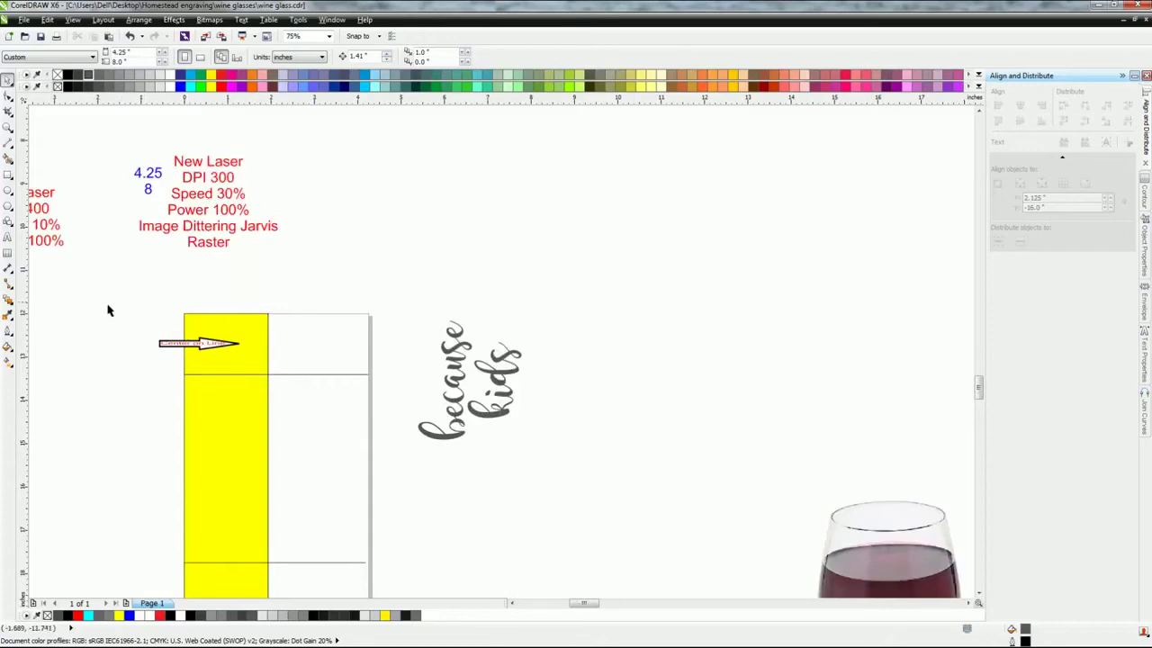
scroll(142, 354, down, 2)
drag(128, 277, 296, 491)
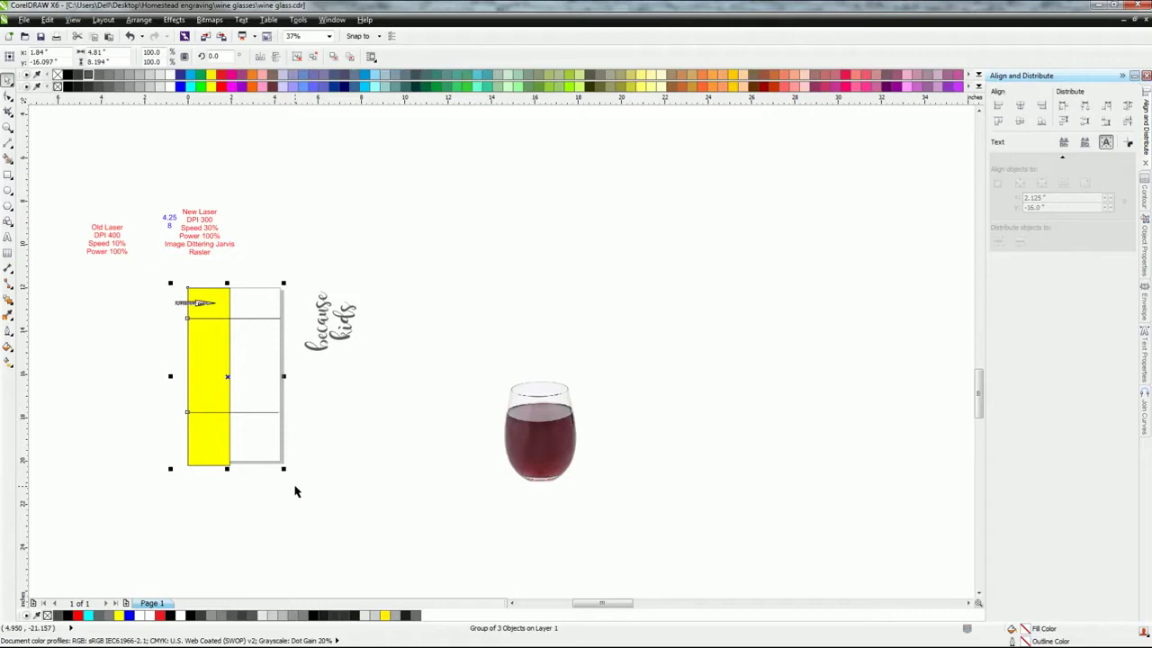
click(349, 242)
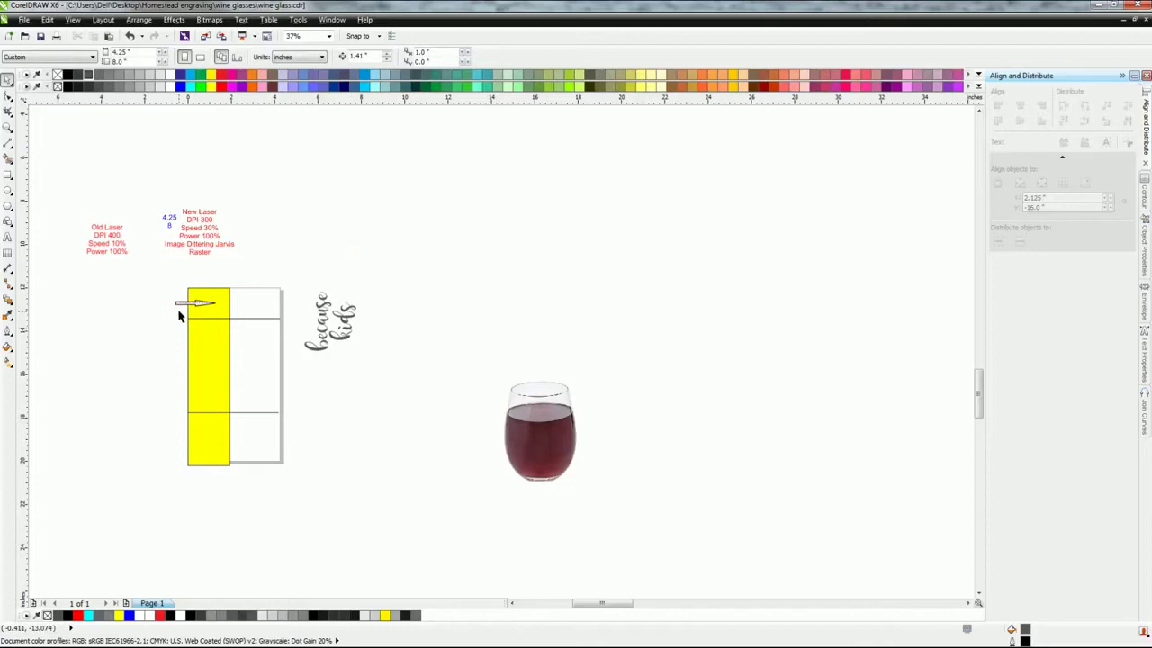
scroll(178, 314, up, 5)
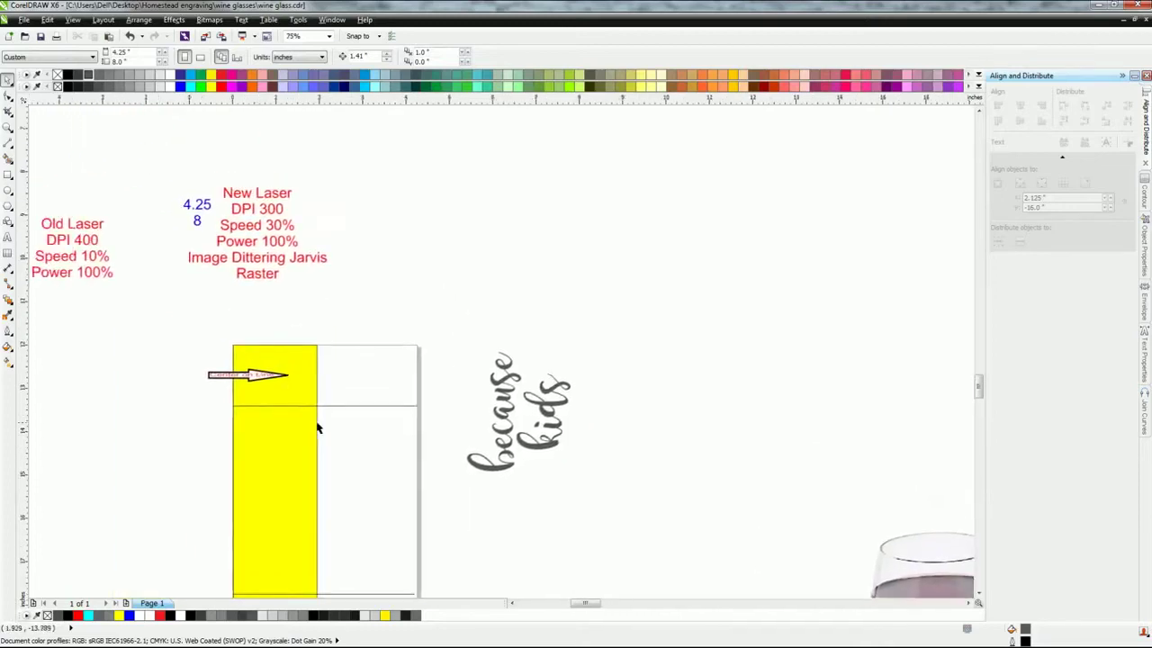
Move the 'because kids' script onto the yellow template, nudging it just below the divider.
click(519, 417)
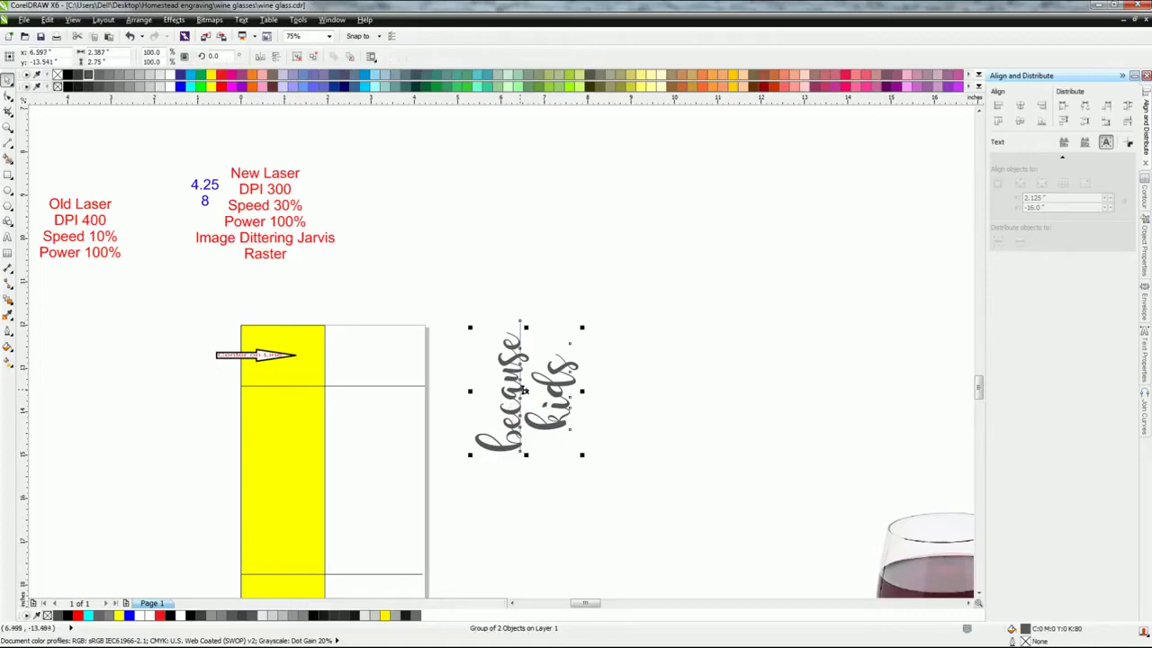
drag(525, 390, 507, 393)
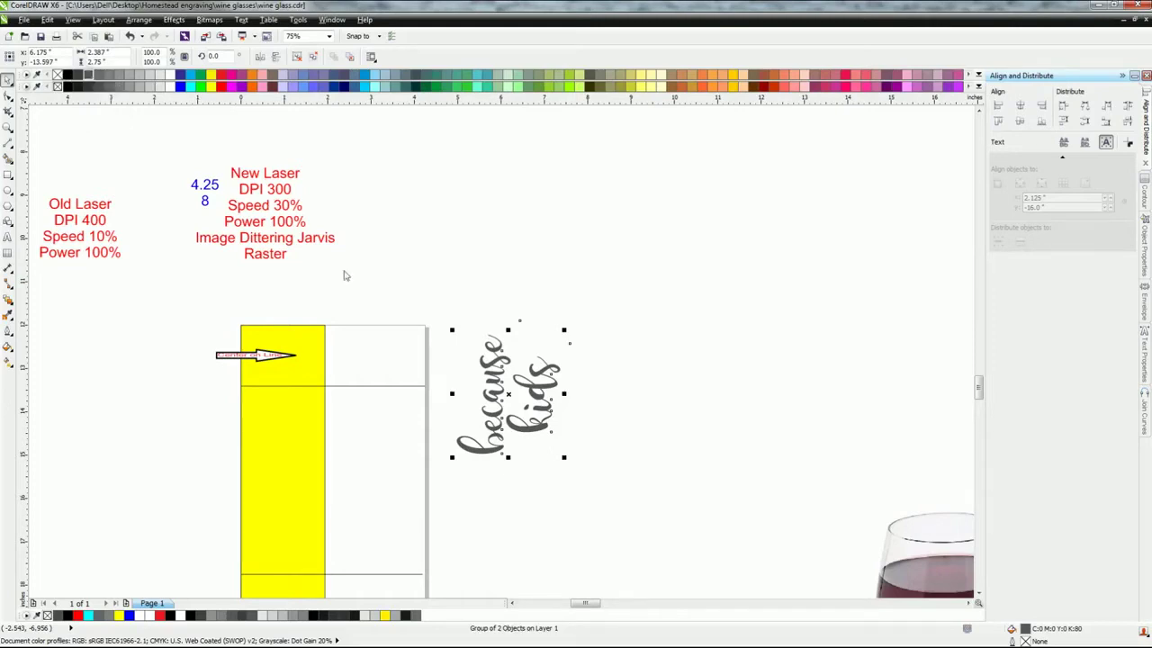
click(494, 298)
click(507, 387)
drag(507, 396, 324, 391)
key(e)
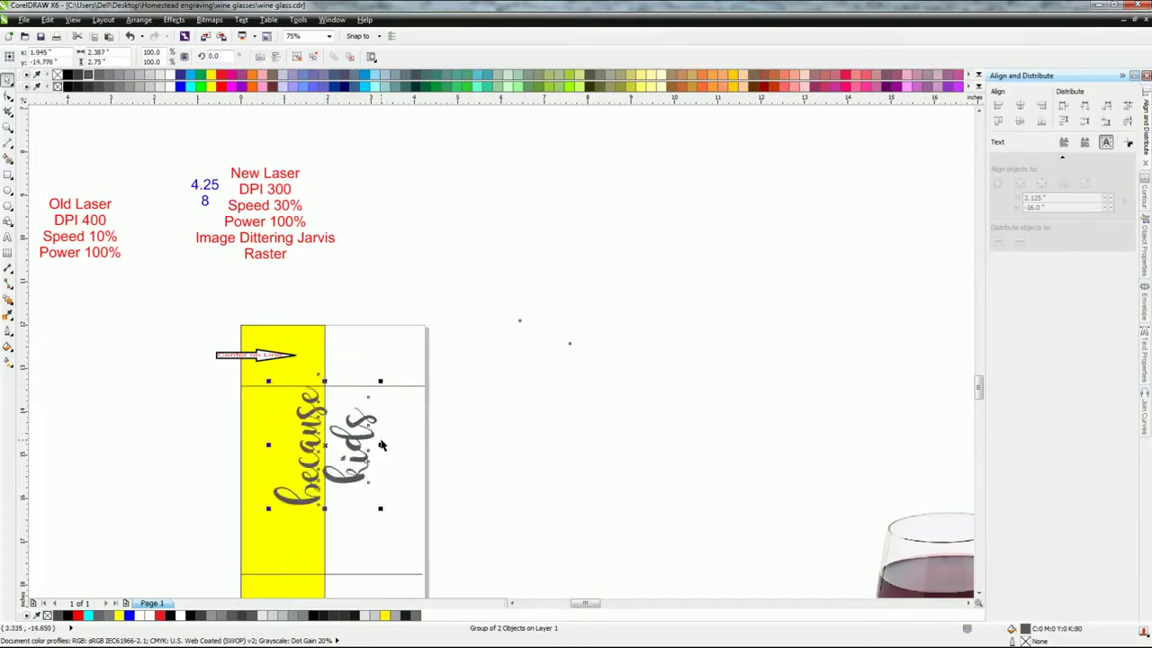
click(441, 284)
drag(340, 446, 340, 387)
click(378, 144)
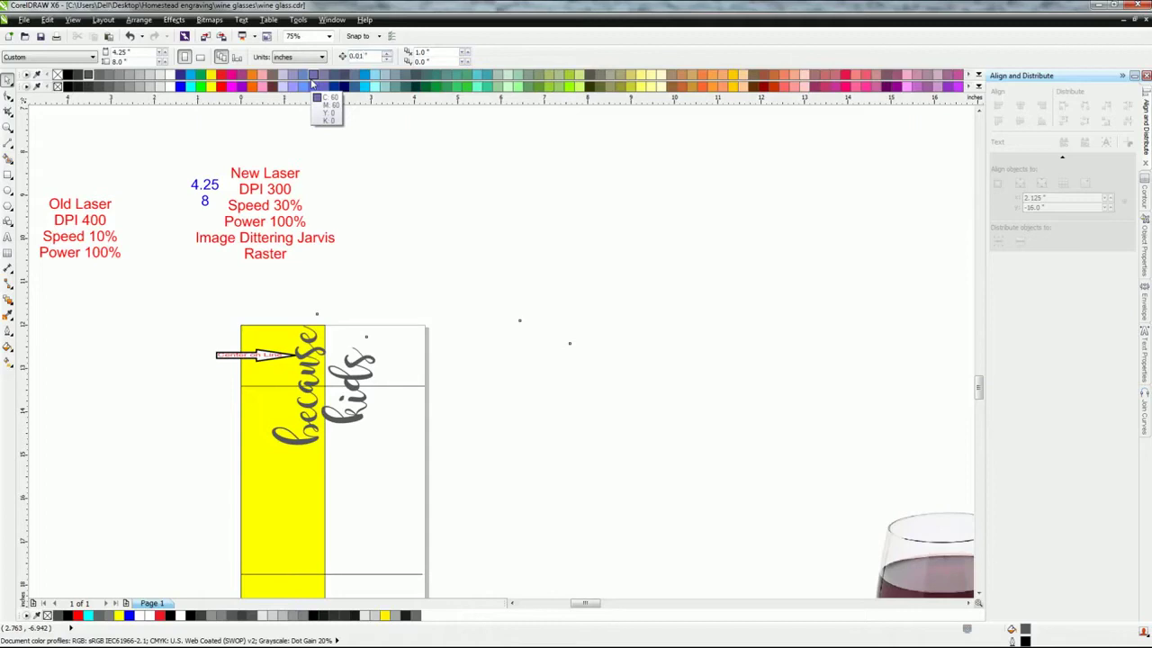
scroll(315, 375, up, 2)
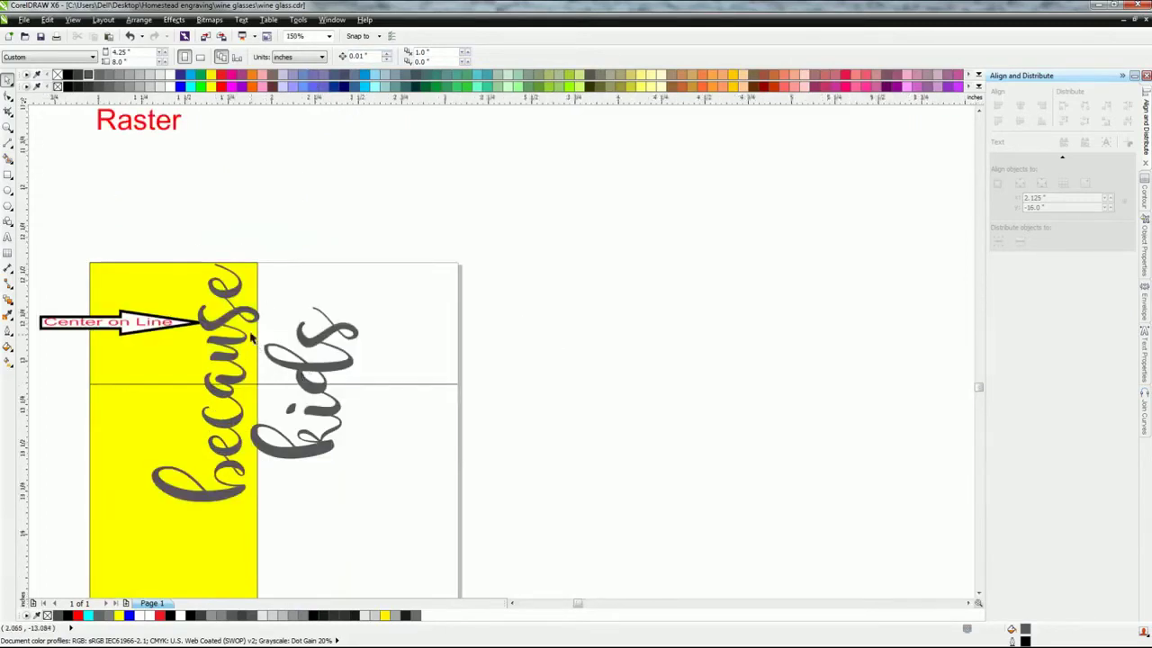
click(179, 252)
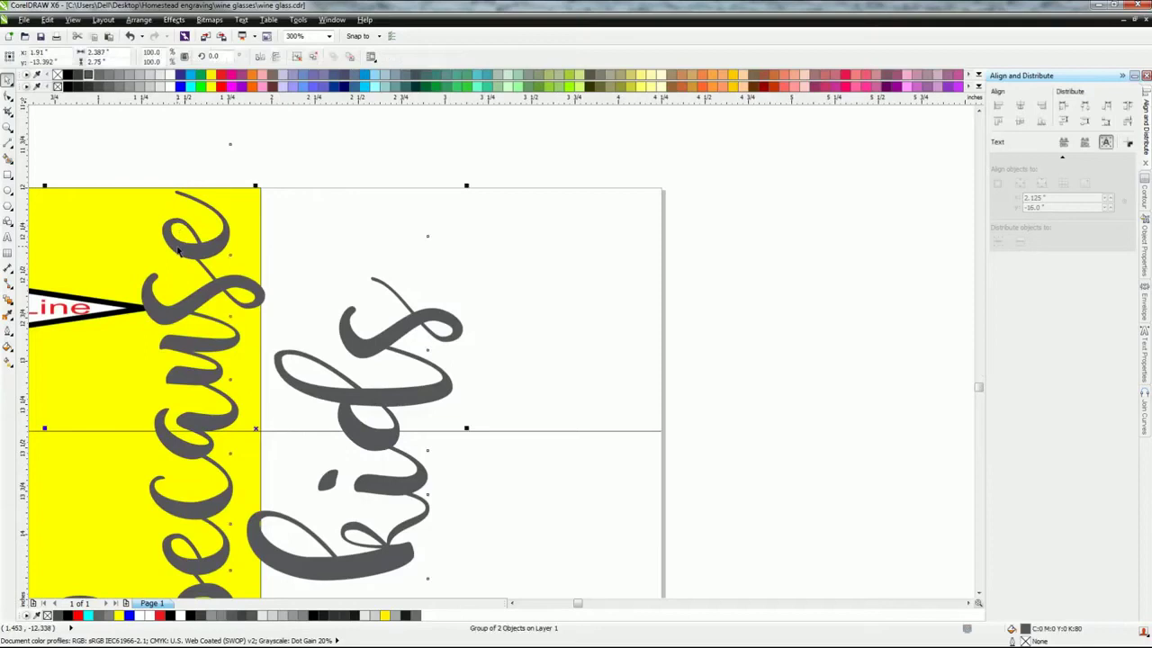
drag(179, 252, 174, 216)
click(165, 168)
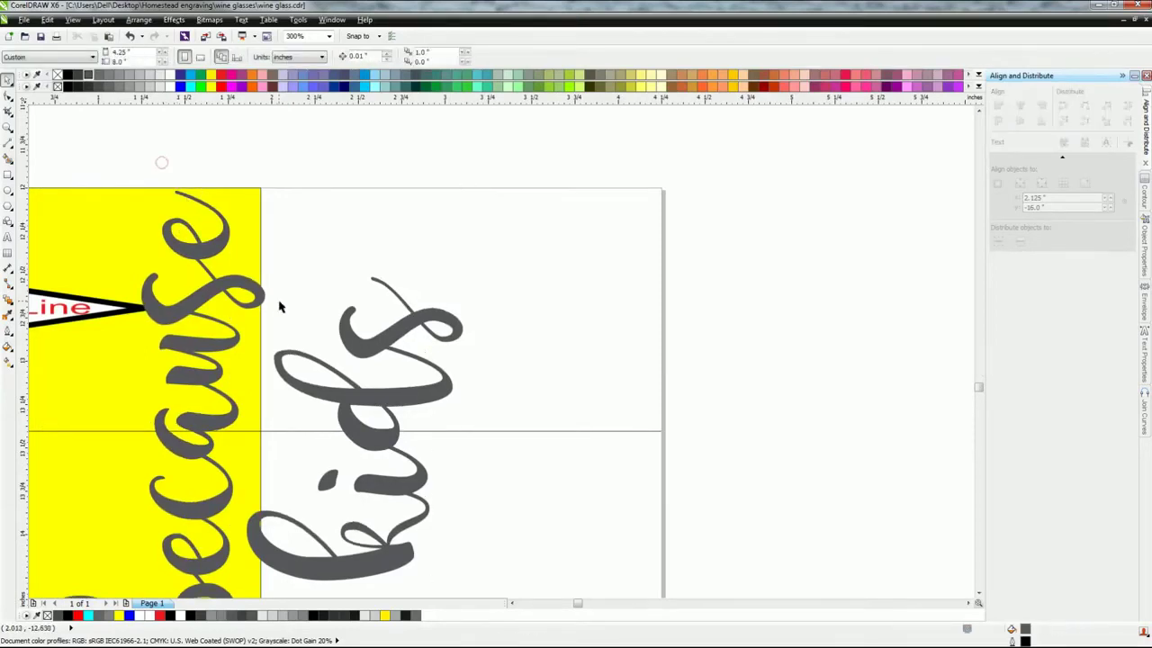
scroll(282, 308, down, 3)
scroll(279, 355, down, 2)
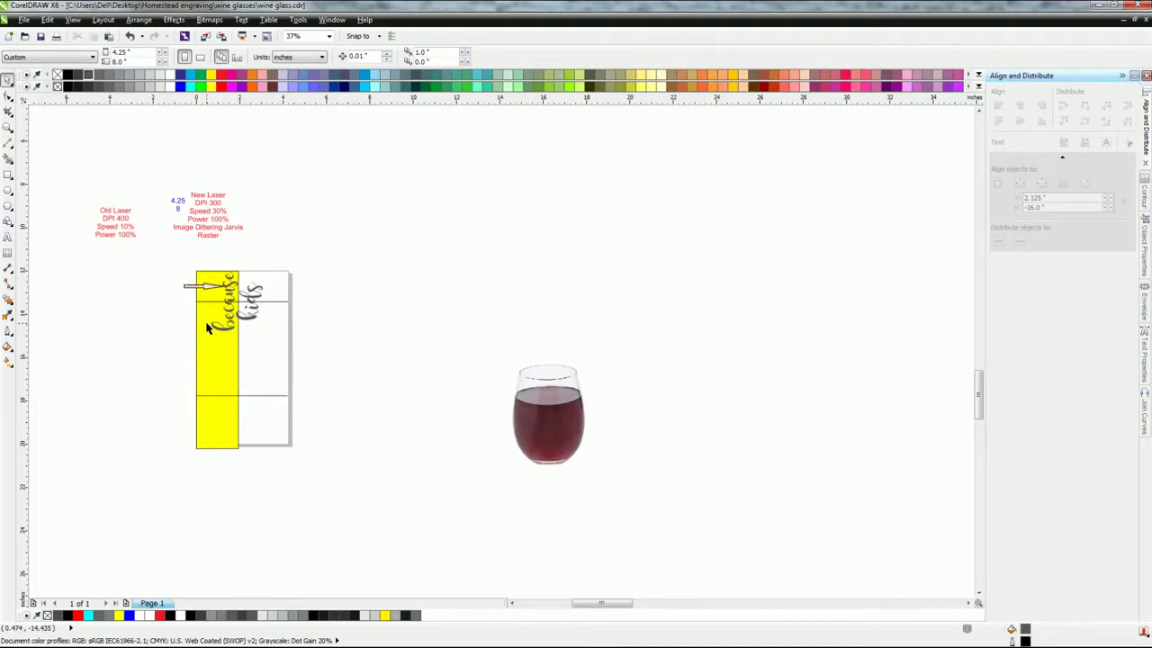
Print the selected 'because kids' group with Epilog Engraver Win32 Fusion as the printer.
click(235, 332)
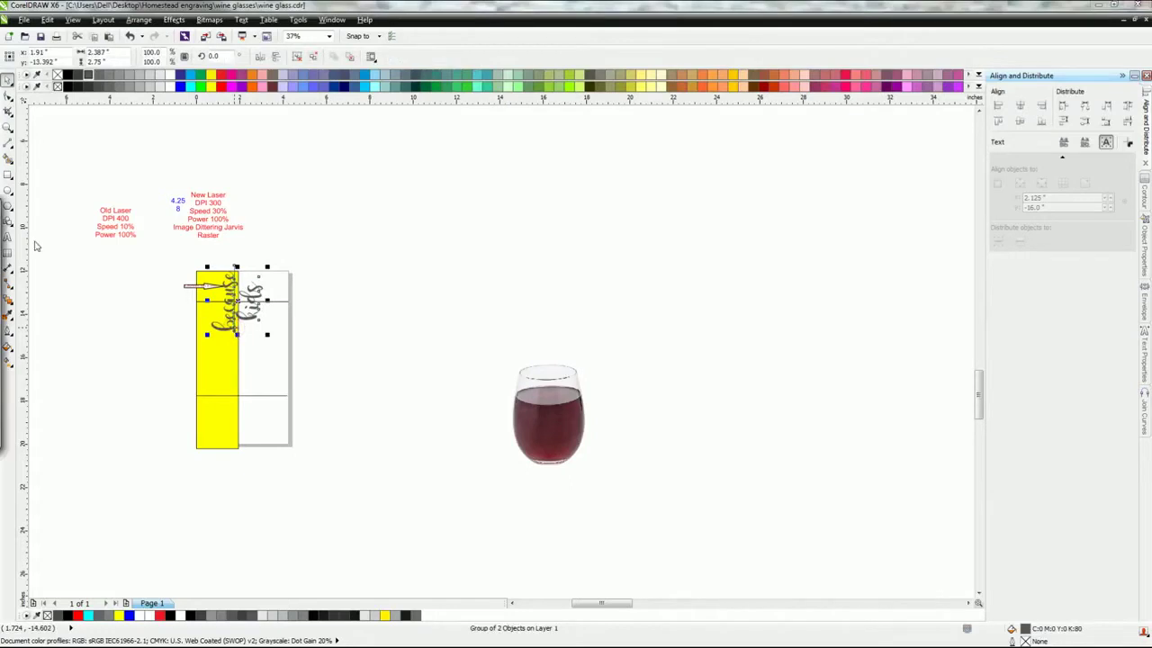
key(ctrl+p)
drag(335, 203, 618, 210)
drag(455, 220, 501, 212)
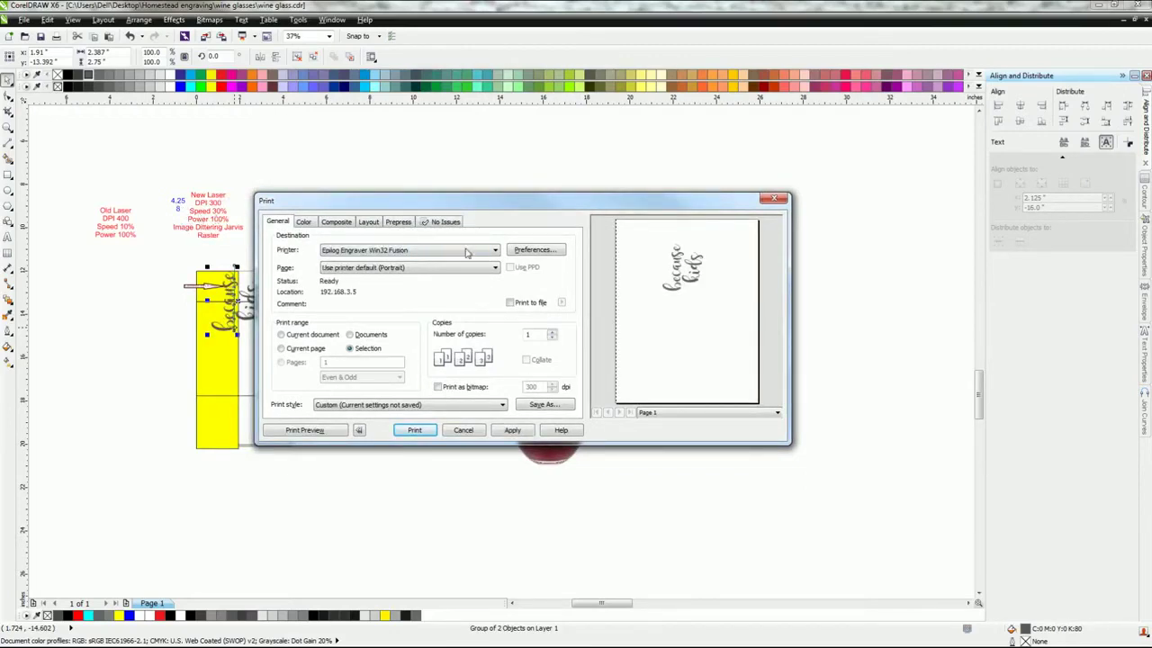
click(496, 252)
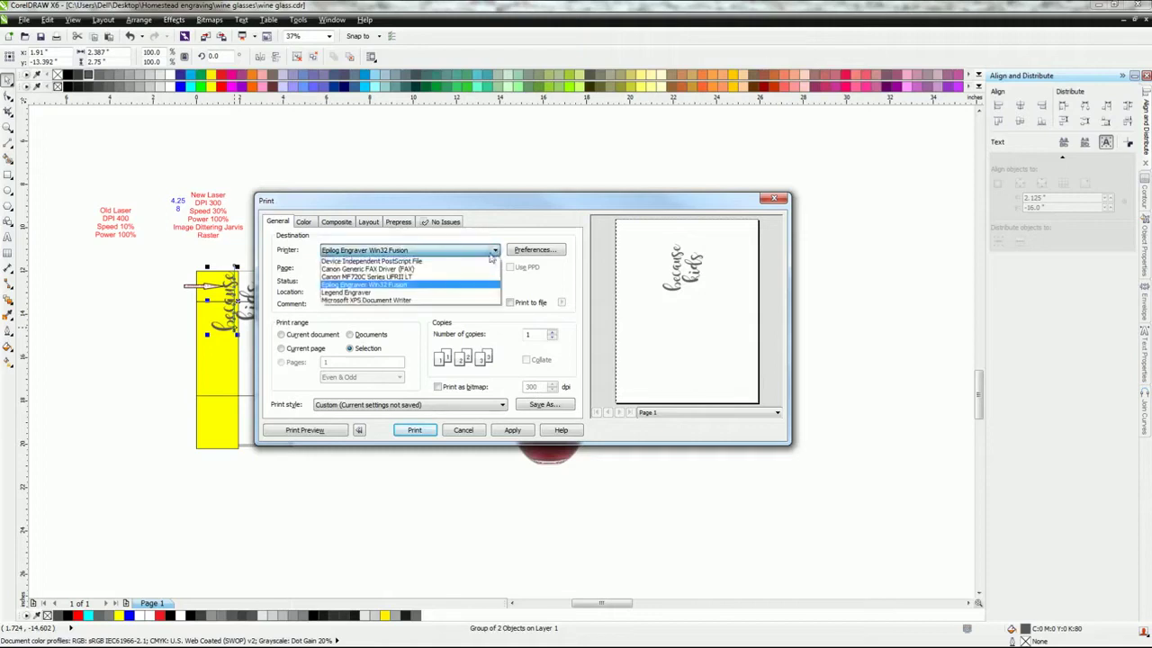
click(468, 284)
Set the Epilog properties to 300 DPI, Raster job type, and a 4.25 × 8 inch piece size.
click(533, 251)
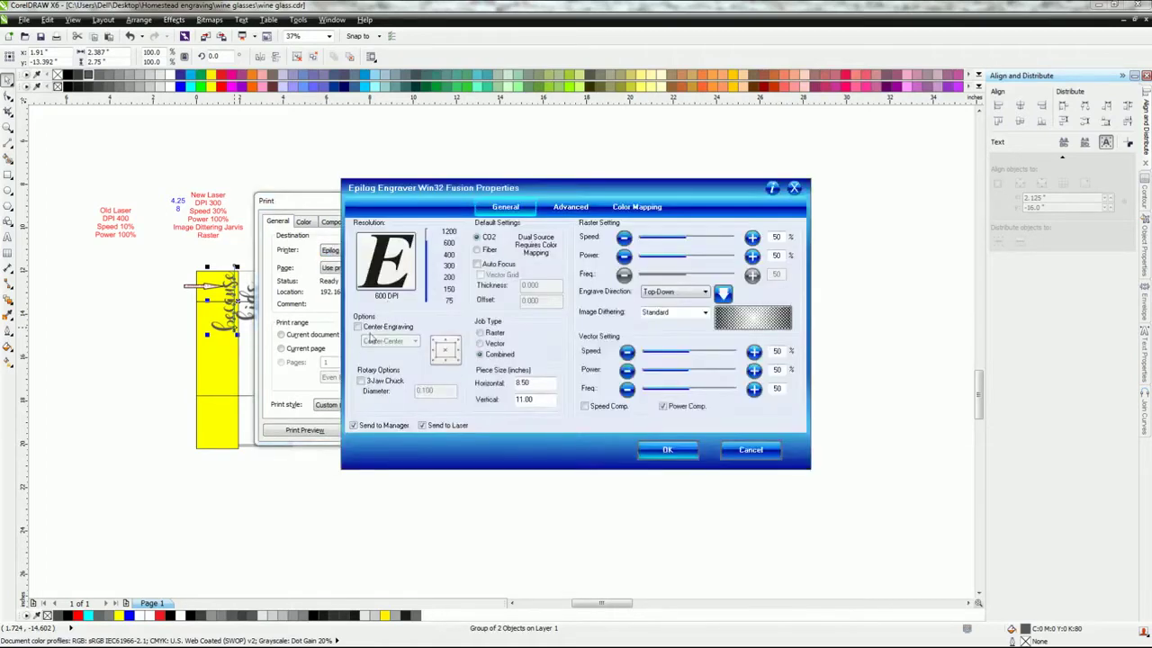
click(427, 269)
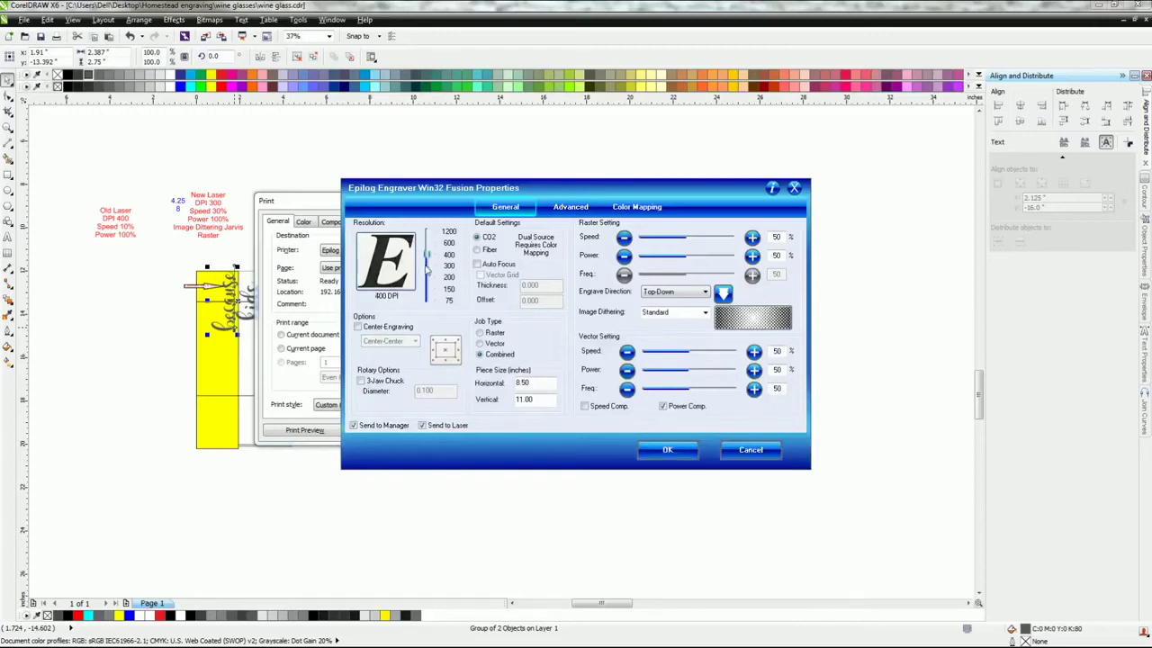
click(427, 267)
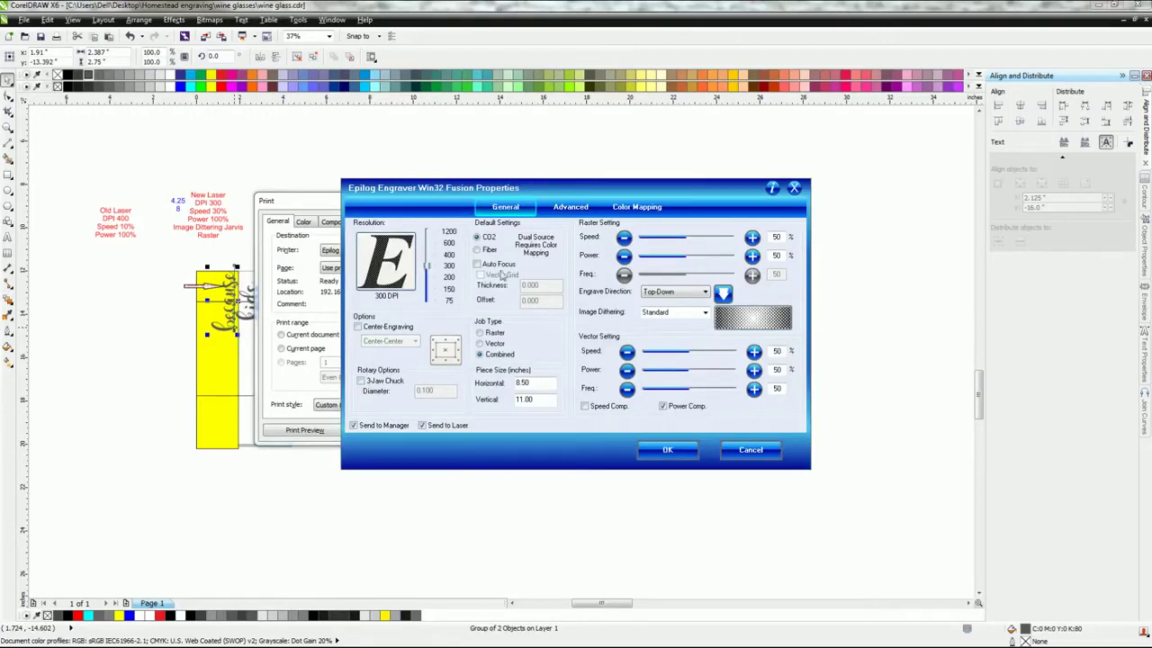
click(479, 333)
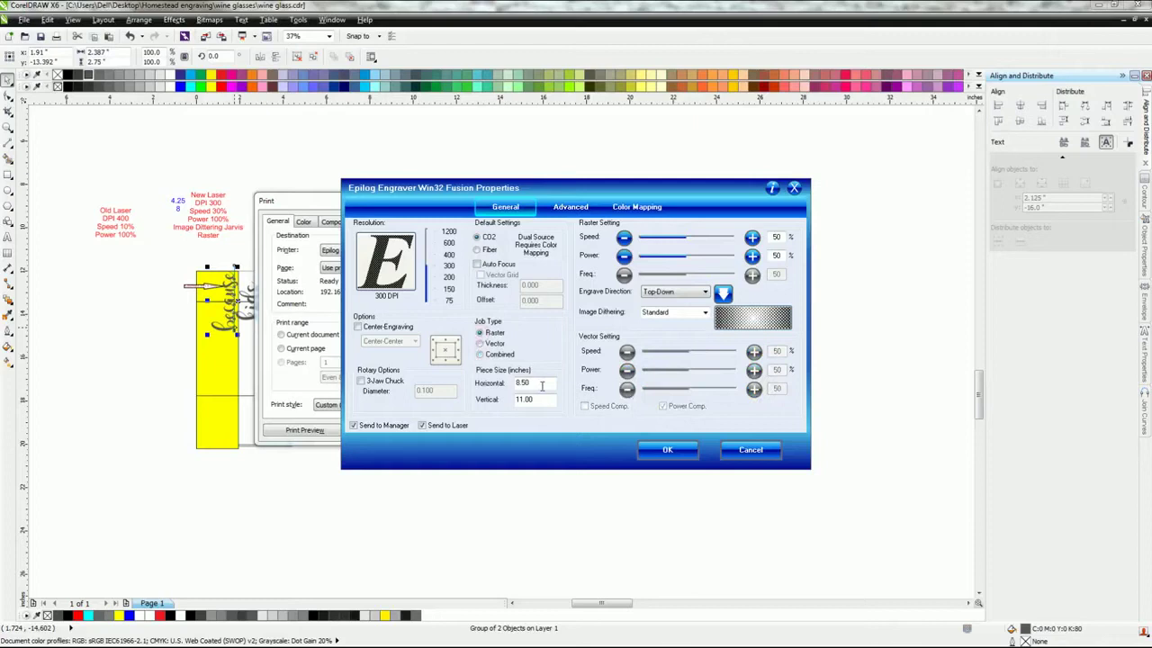
key(Tab)
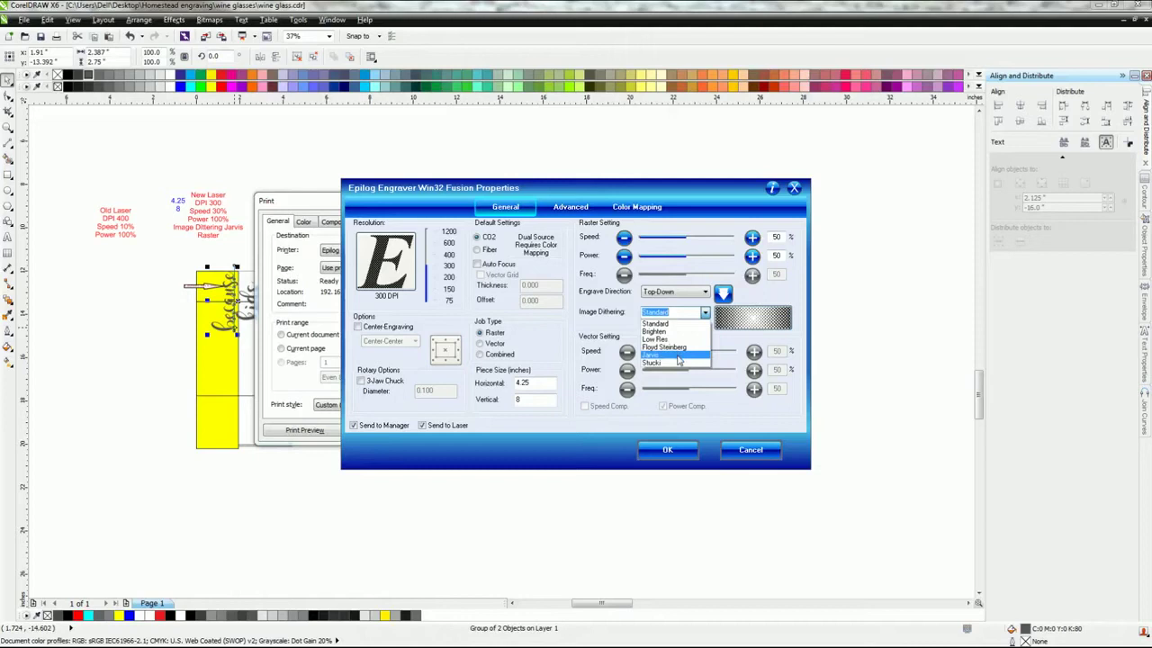
Apply Jarvis dithering, 100% raster power and 30% raster speed, and confirm the engraver settings.
click(680, 357)
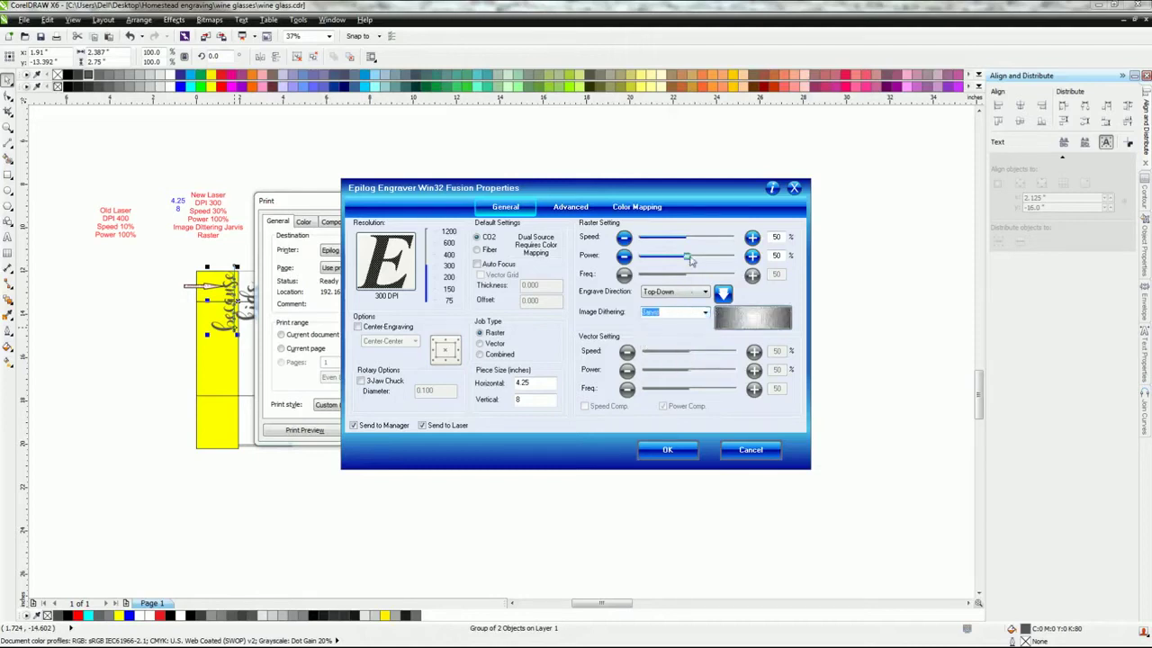
drag(689, 259, 738, 260)
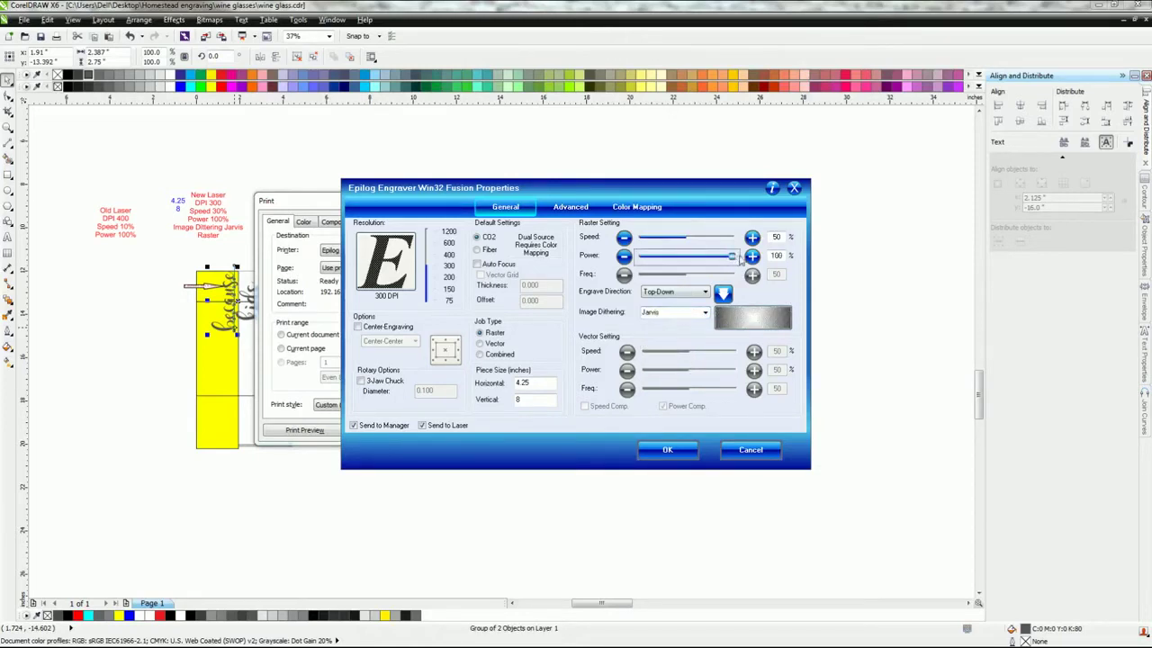
click(659, 239)
click(751, 237)
click(751, 236)
click(751, 236)
click(751, 236)
click(751, 236)
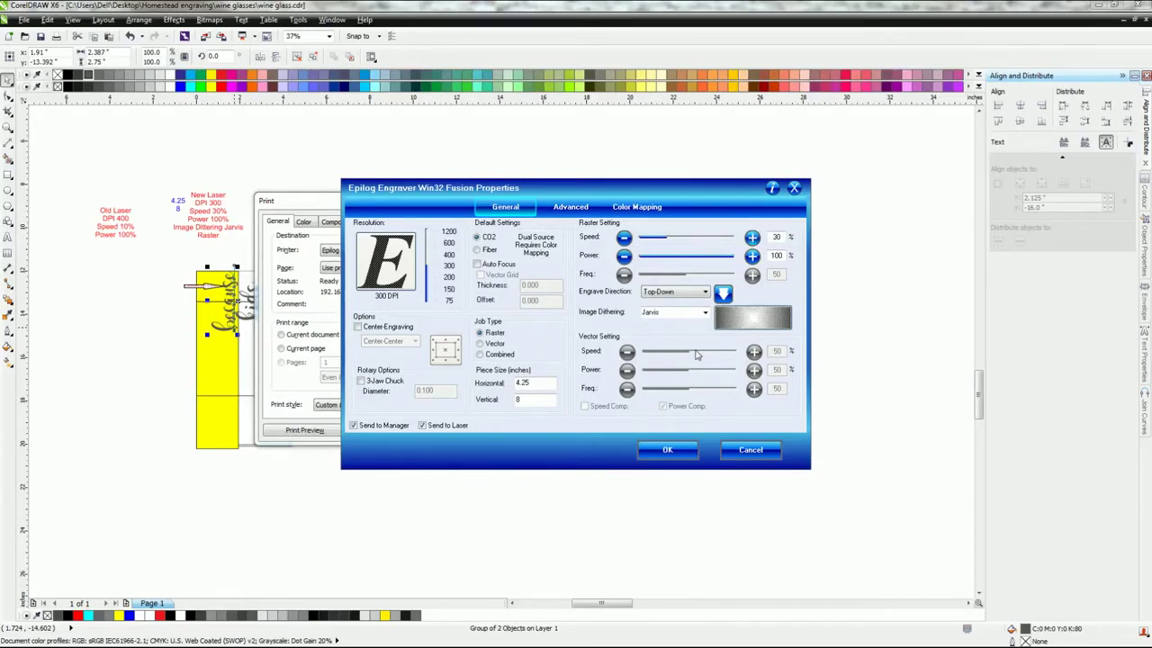
click(677, 451)
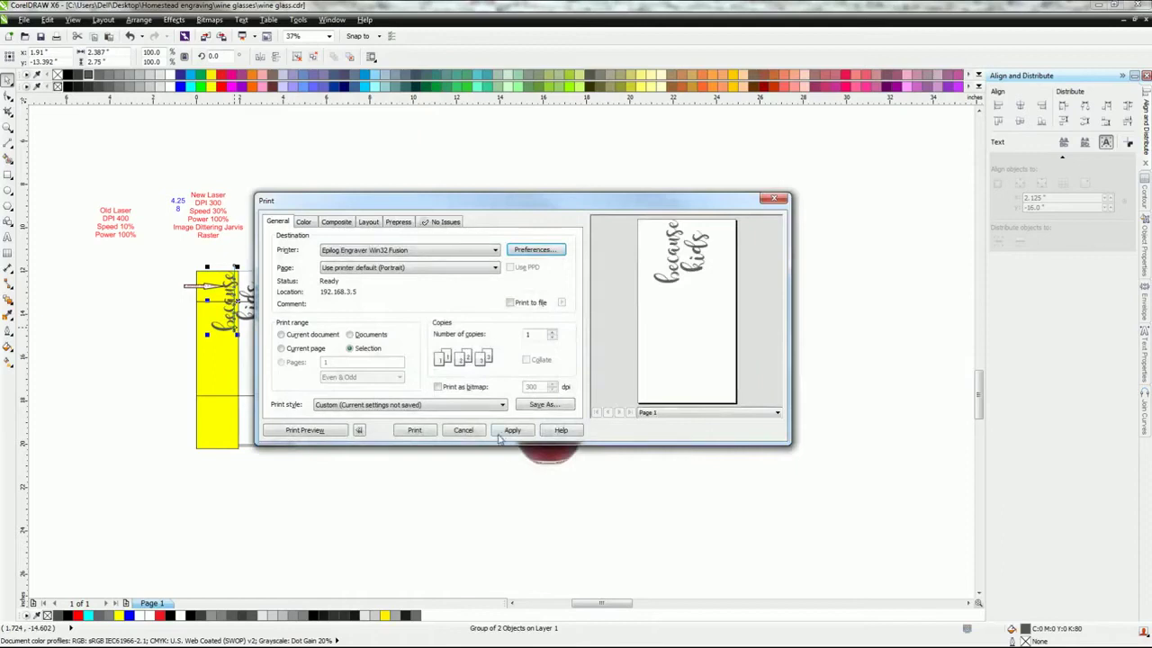
Print the artwork to the Epilog engraver, then deselect and pan the canvas right.
click(408, 432)
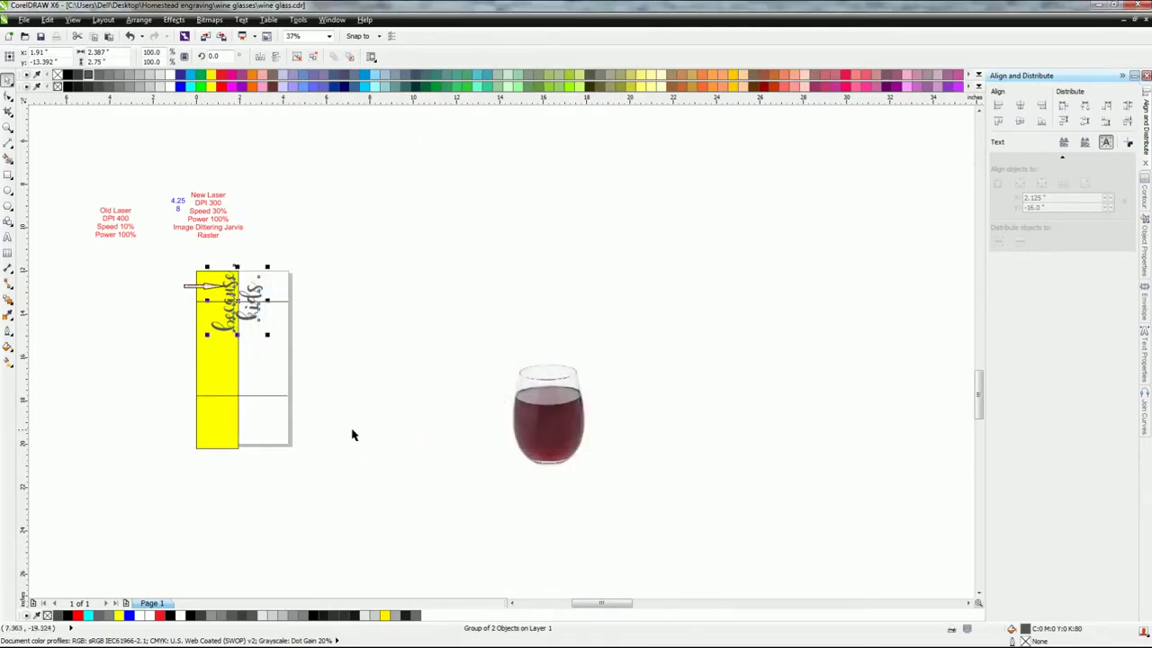
click(351, 400)
drag(332, 393, 462, 406)
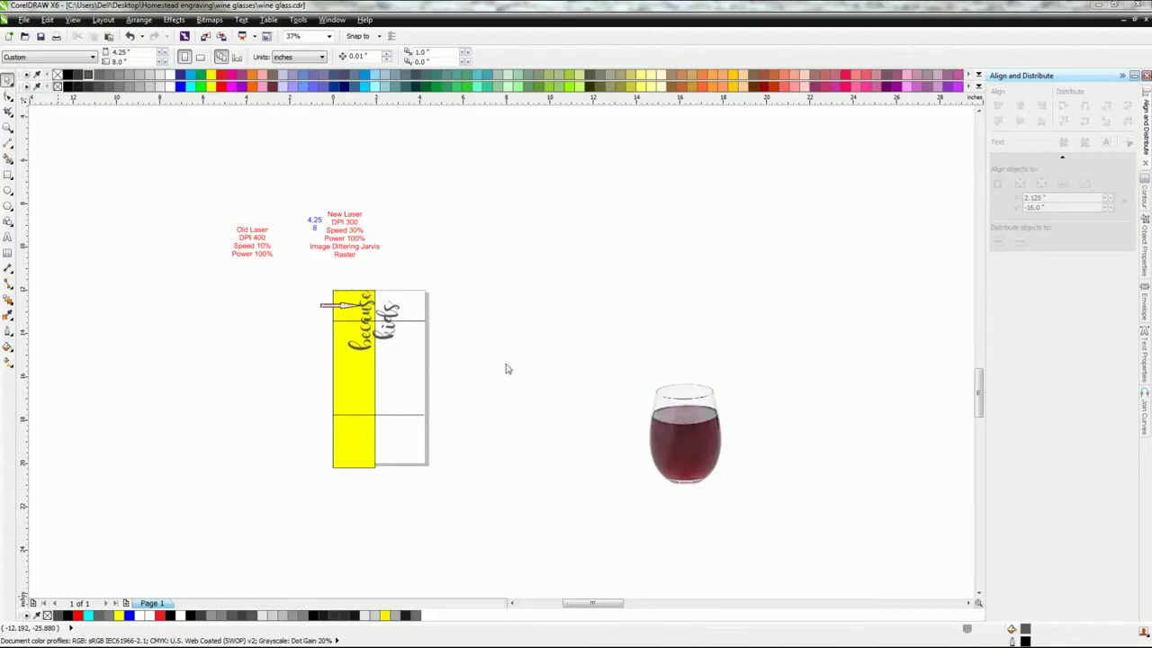
Raise the wine glass photo and rotate the 'because kids' text 270 degrees to read upright.
click(696, 445)
drag(687, 428, 674, 341)
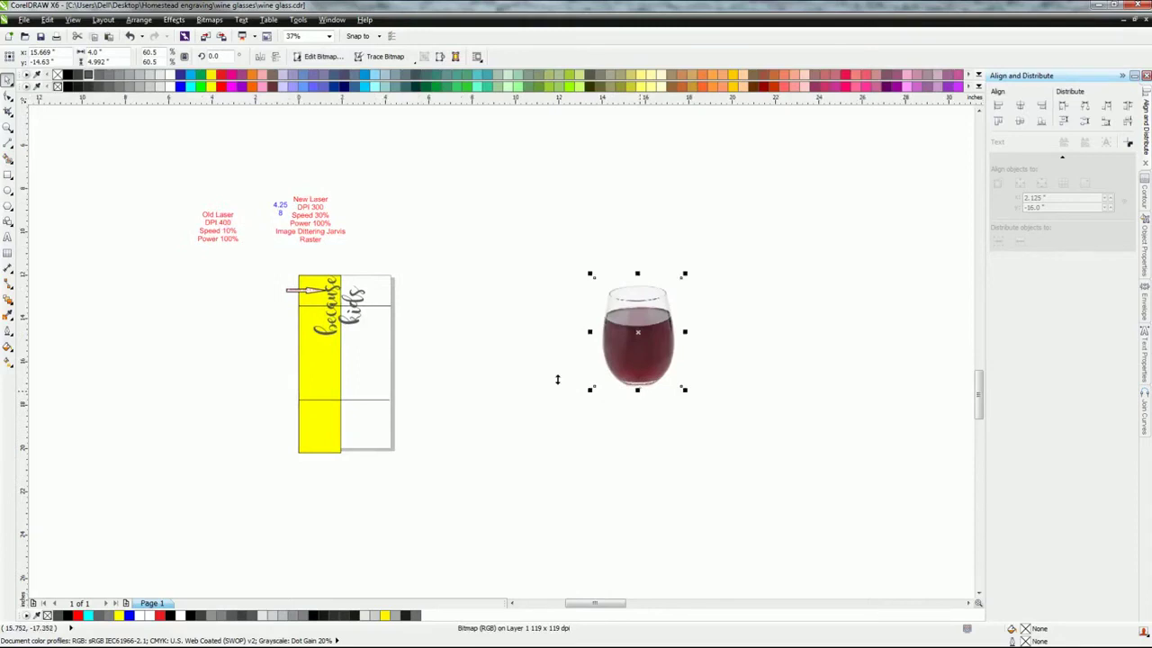
click(347, 326)
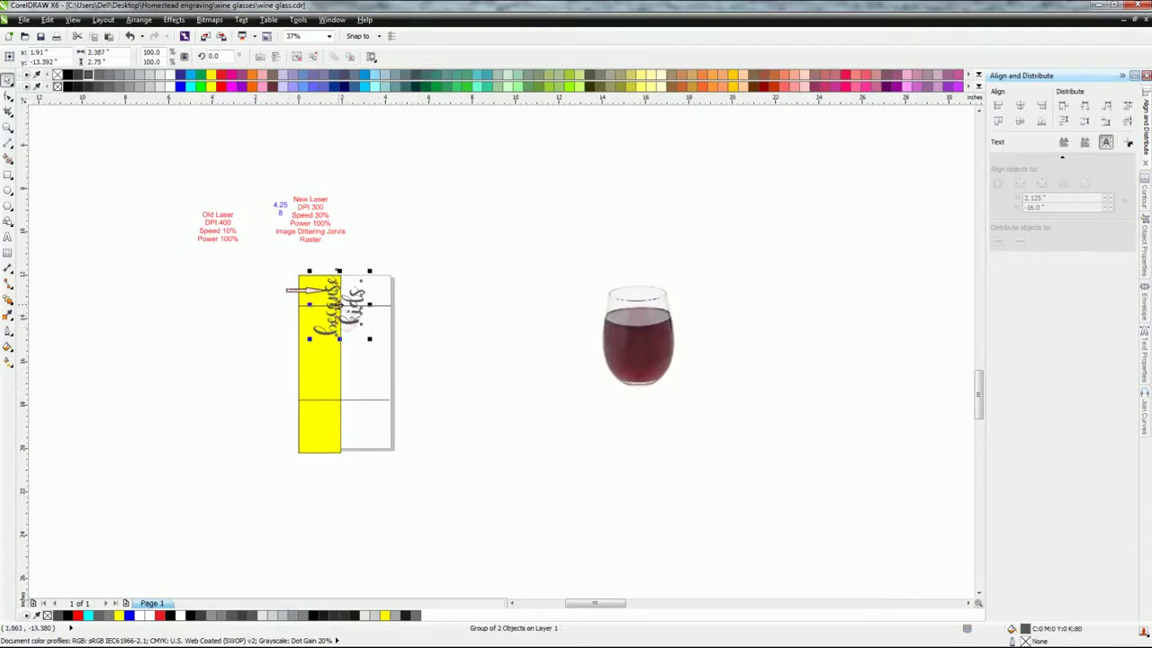
drag(349, 328, 553, 362)
scroll(545, 368, up, 2)
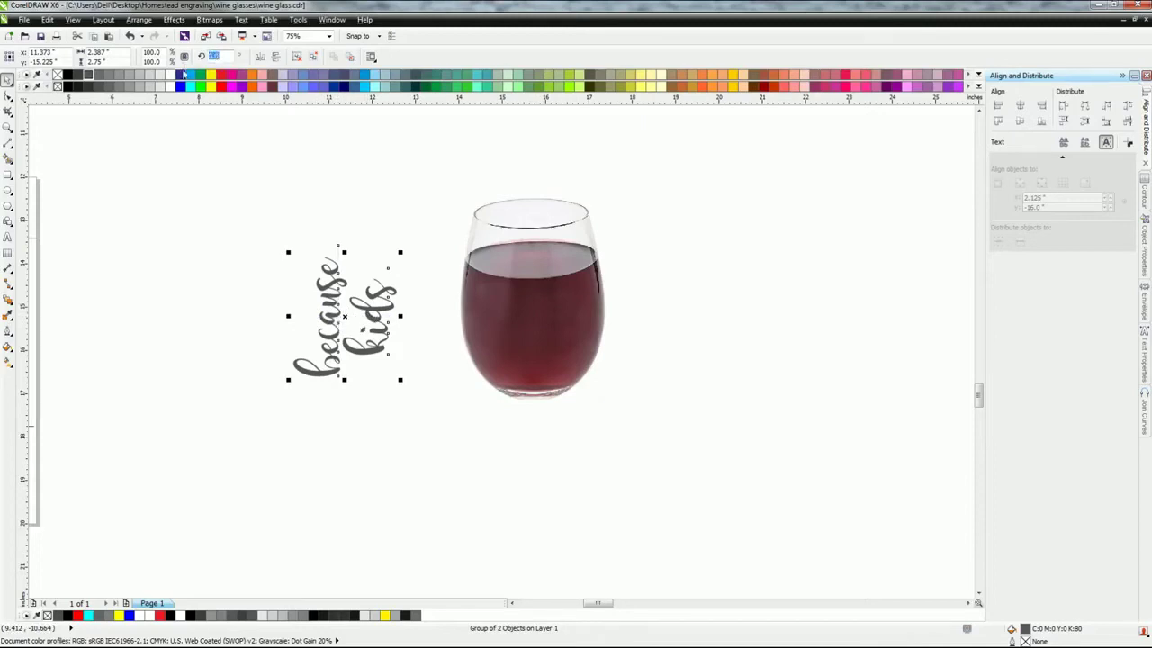
key(Return)
double_click(228, 56)
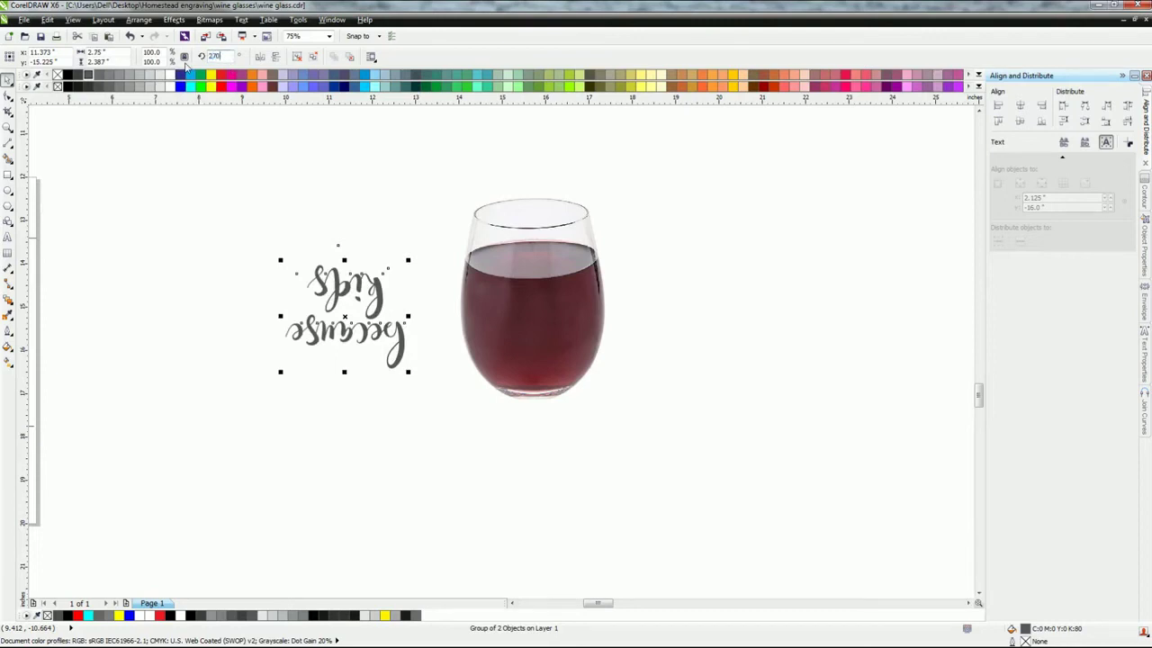
key(Return)
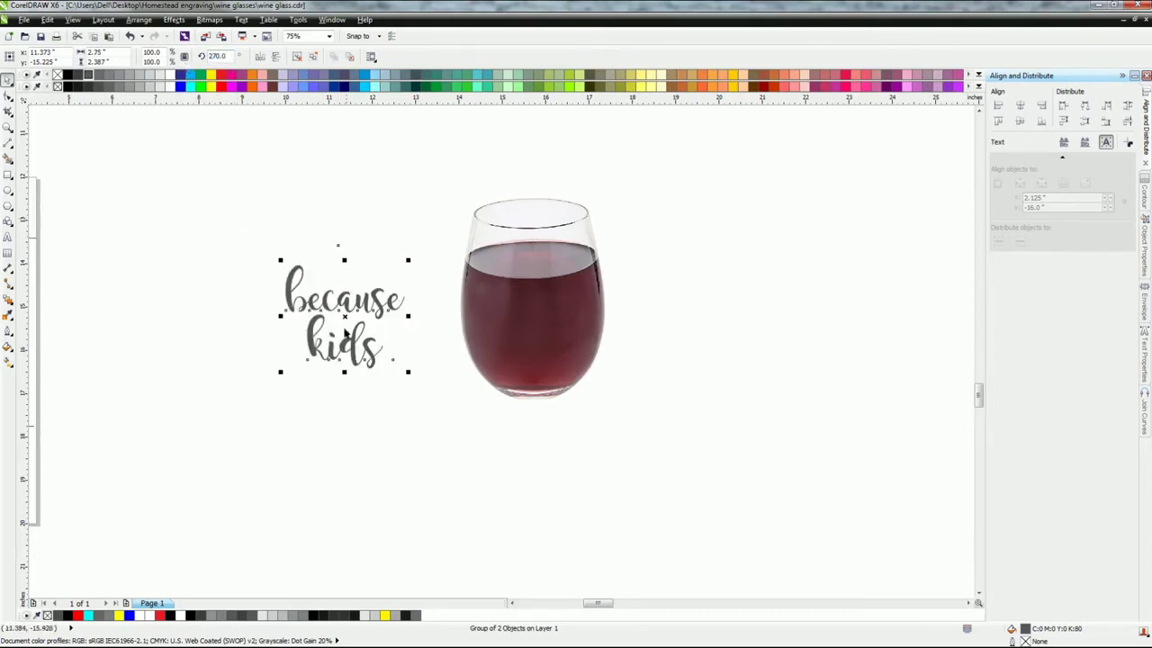
Place the text on the wine glass, fill it white, and nudge it slightly right.
drag(345, 316, 530, 291)
click(171, 76)
scroll(483, 288, up, 2)
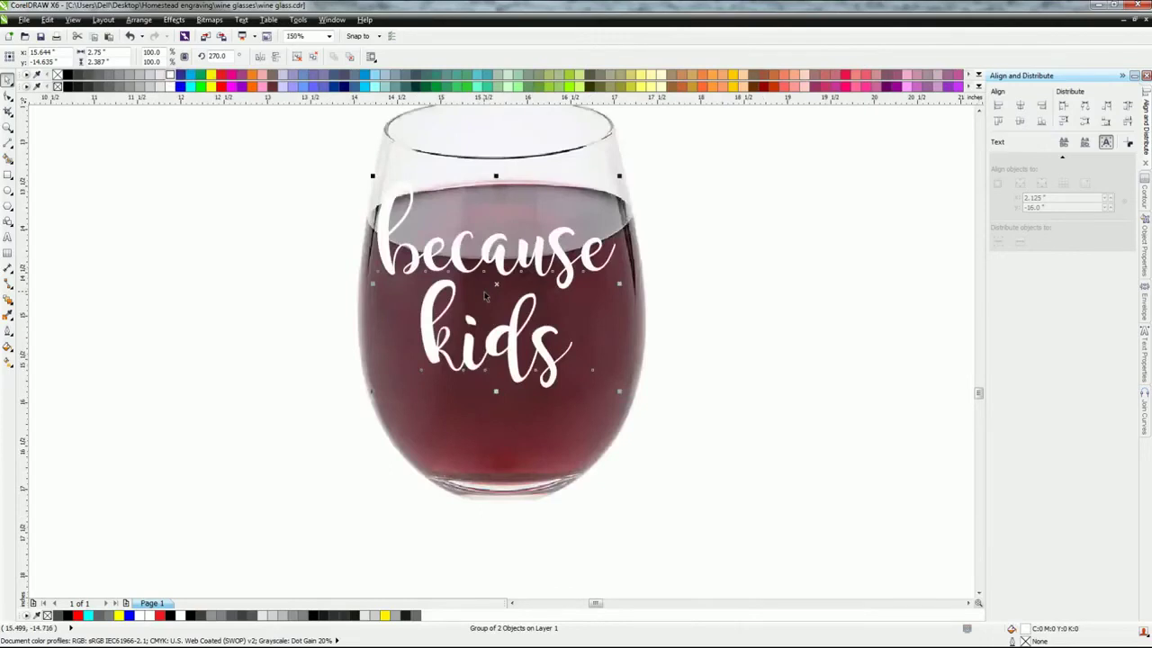
key(Right)
key(Right)
key(Right)
key(Right)
key(Right)
key(Right)
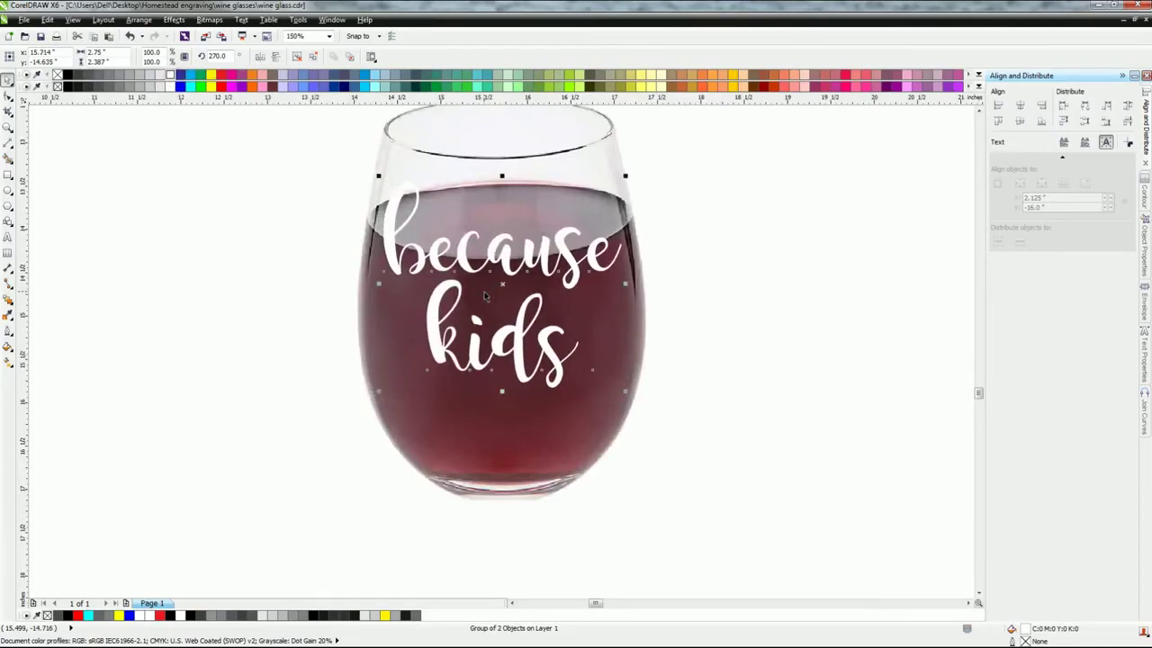
scroll(483, 295, down, 3)
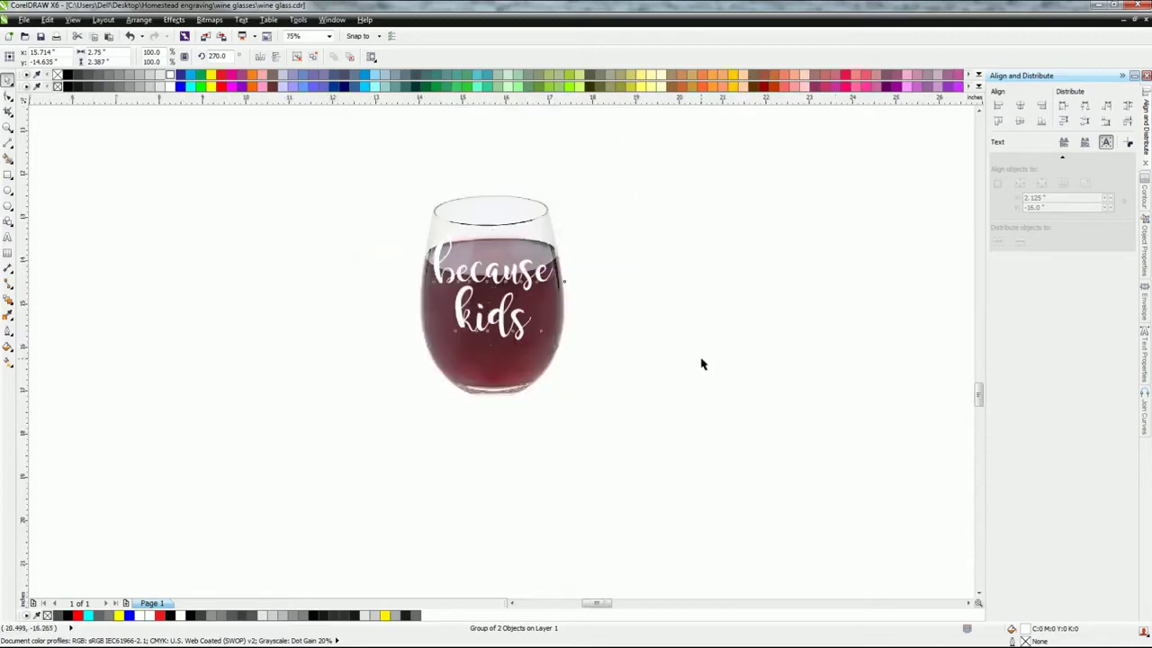
click(701, 359)
drag(638, 414, 627, 429)
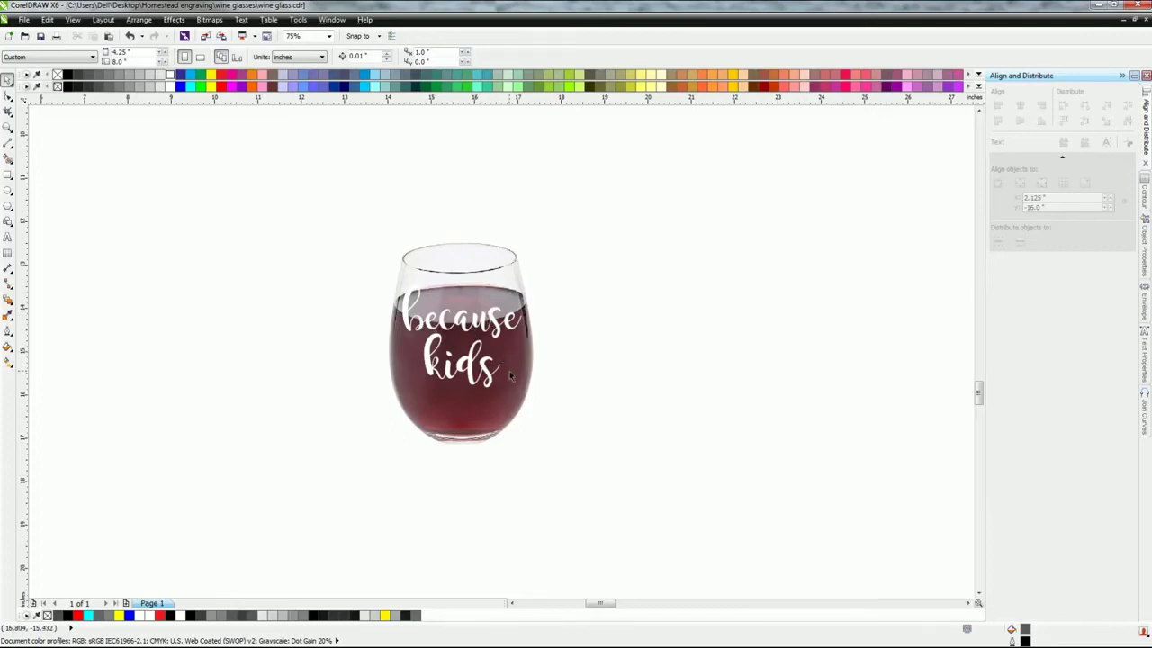
scroll(531, 421, down, 1)
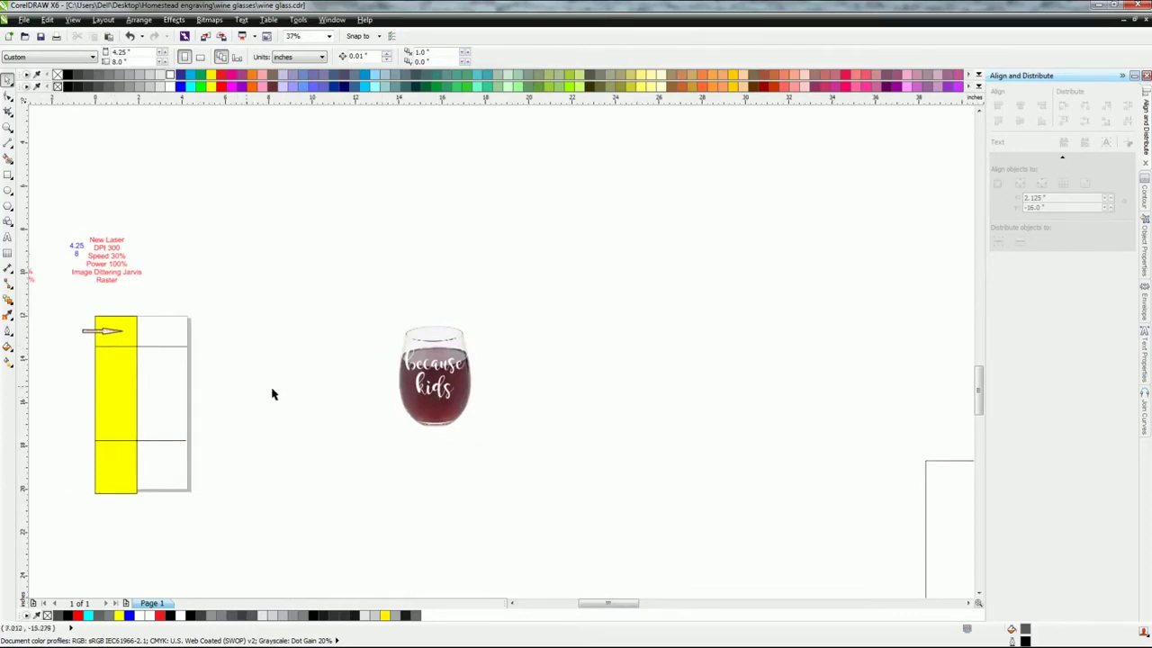
scroll(403, 381, up, 1)
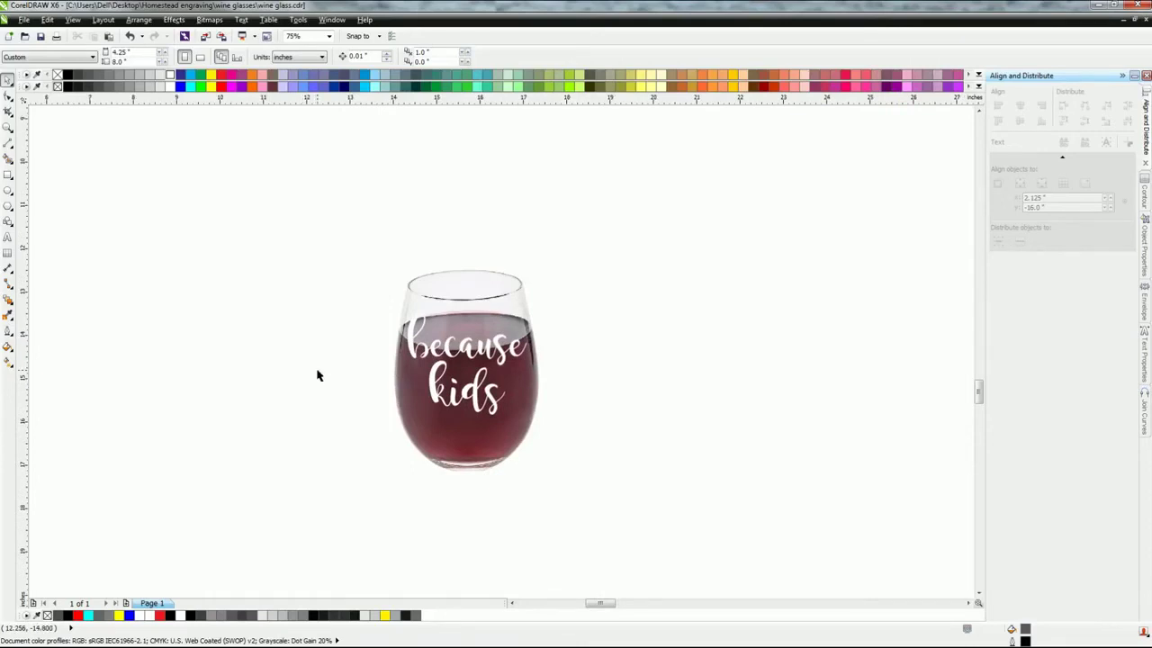
scroll(368, 396, down, 1)
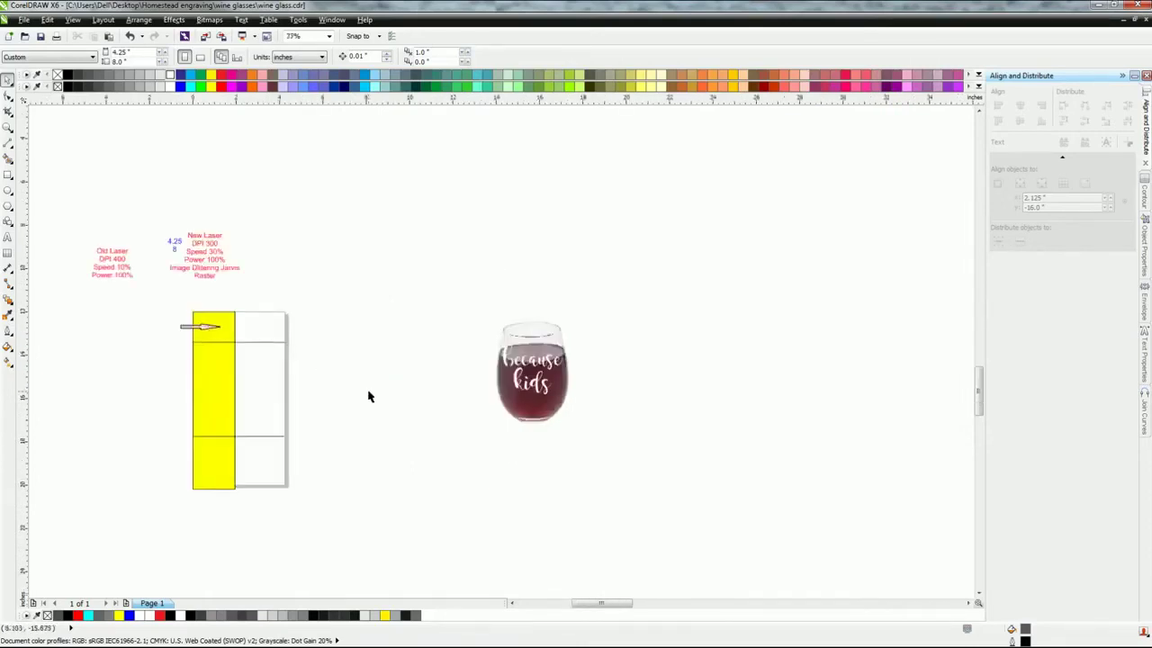
scroll(342, 366, left, 2)
scroll(306, 342, up, 1)
scroll(380, 432, left, 2)
scroll(381, 431, up, 4)
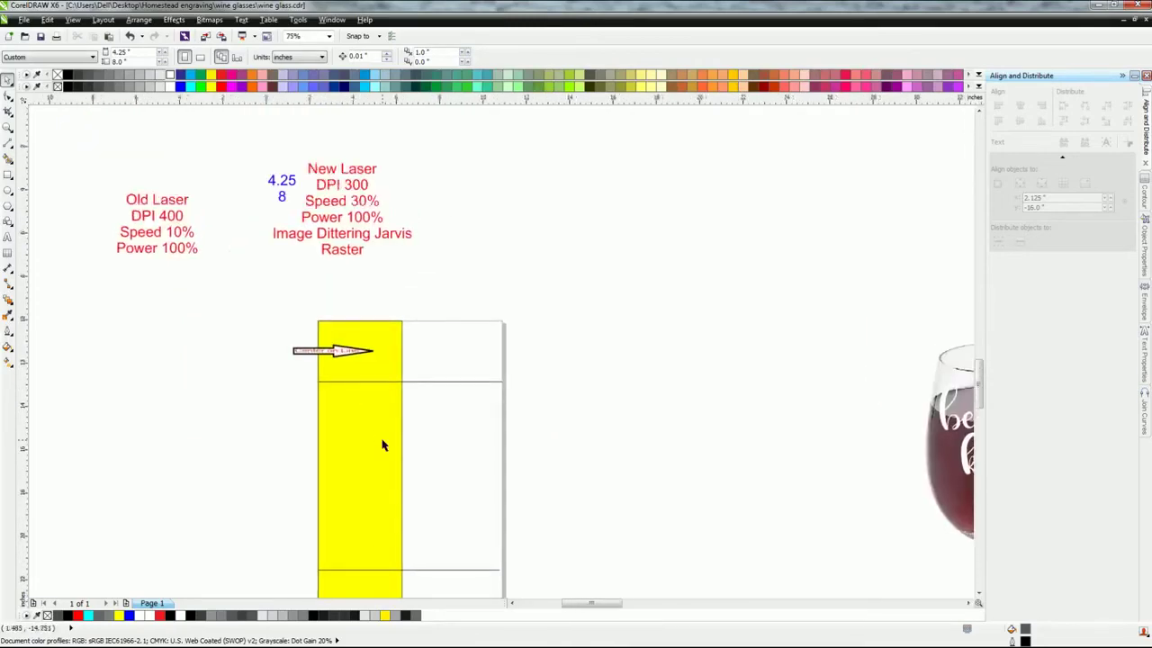